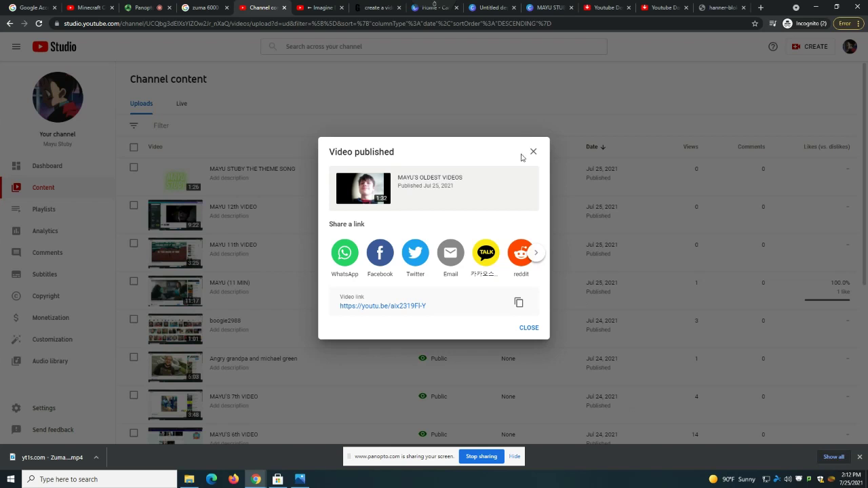
# Dismiss the share window for the published video MAYU'S OLDEST VIDEOS.
pyautogui.click(533, 152)
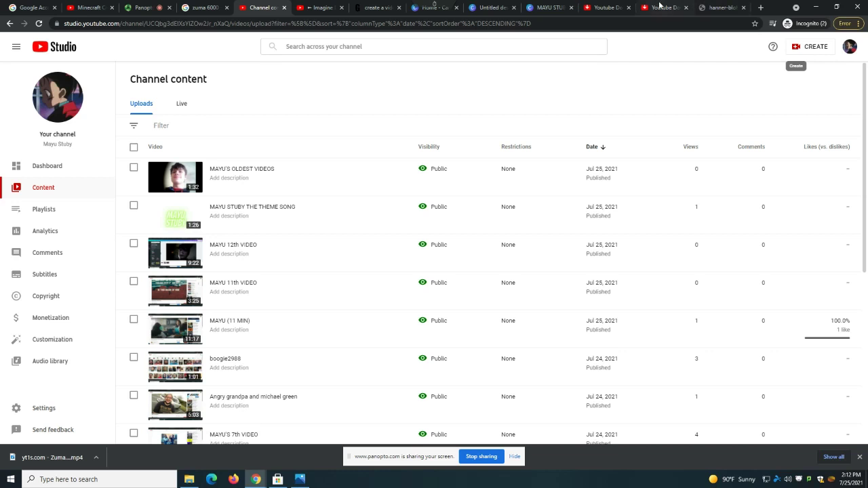
pyautogui.click(615, 10)
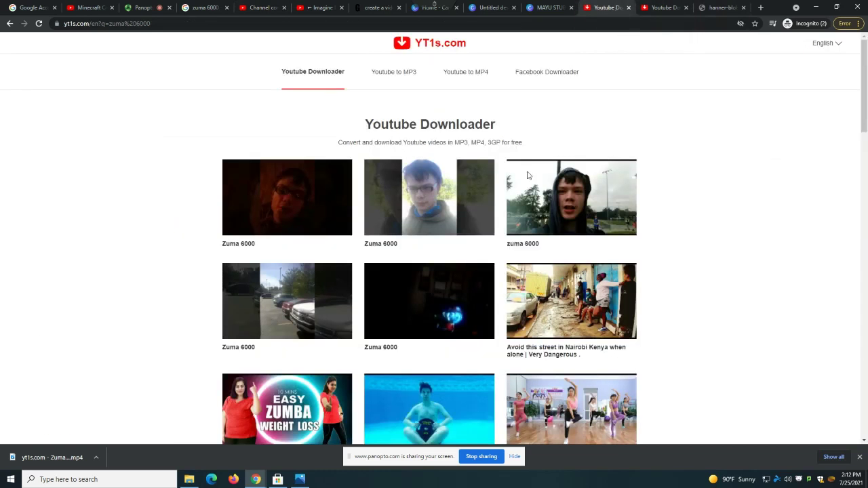
pyautogui.click(484, 244)
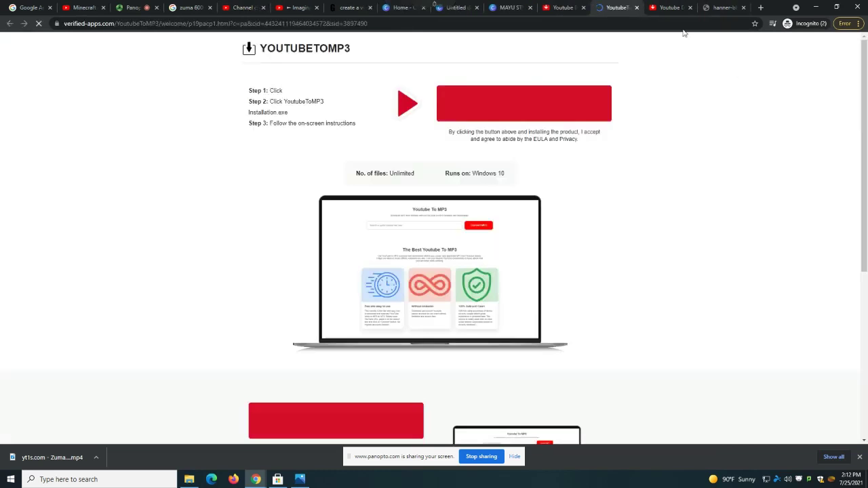
pyautogui.click(636, 7)
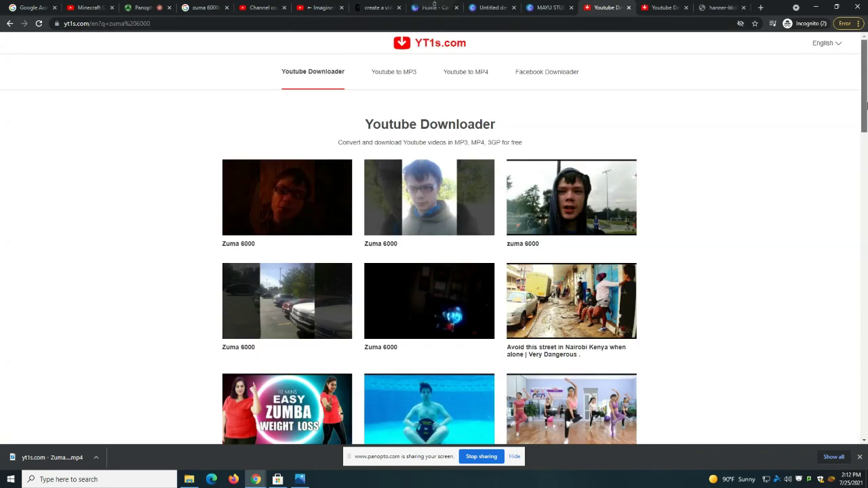
pyautogui.moveTo(866, 103); pyautogui.dragTo(845, 70)
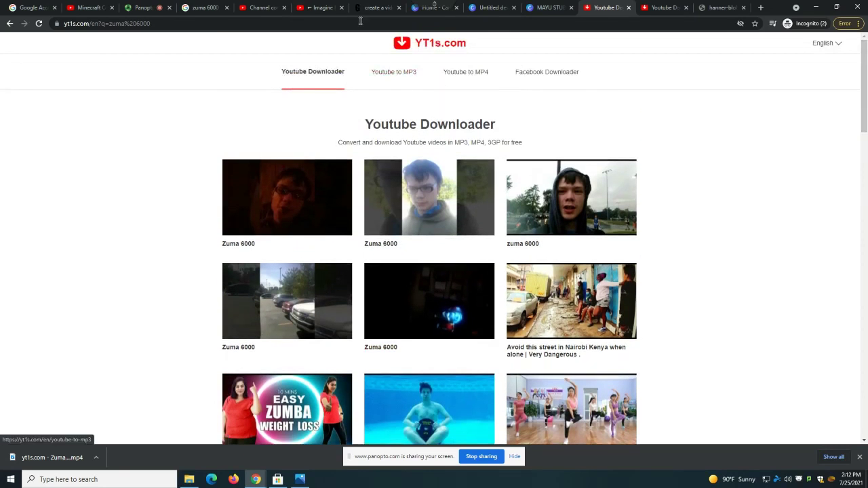
pyautogui.click(320, 13)
pyautogui.click(271, 11)
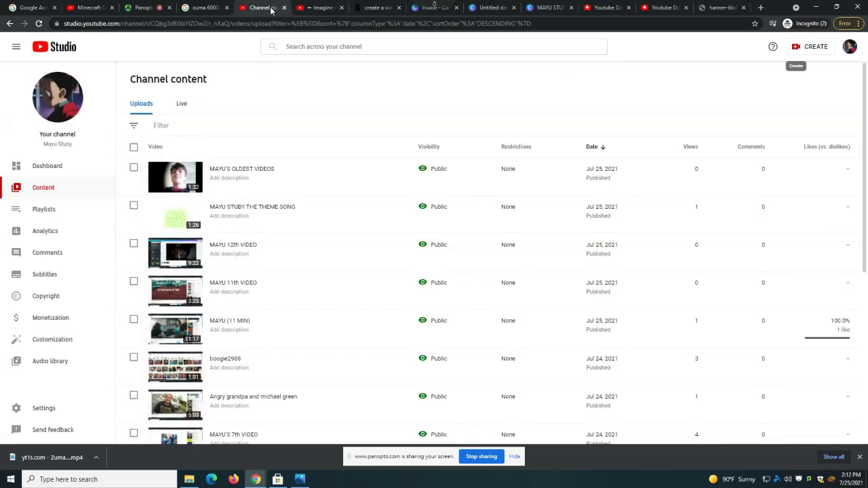
pyautogui.click(309, 10)
pyautogui.click(363, 13)
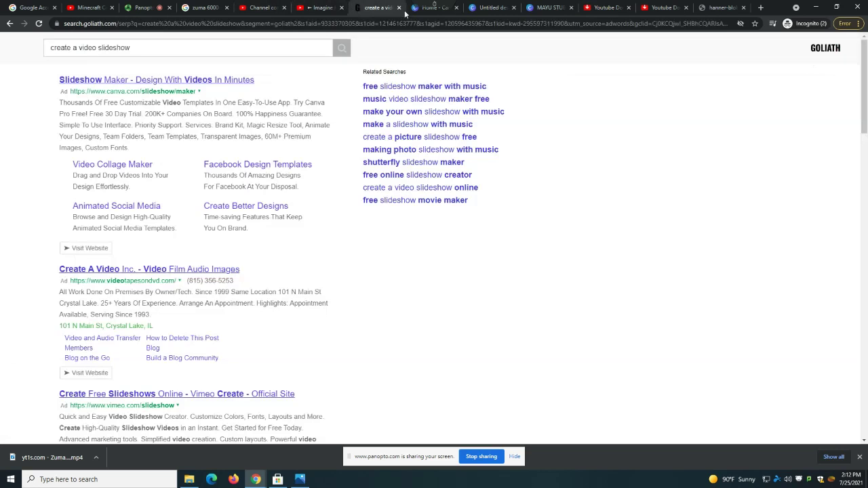
pyautogui.click(665, 10)
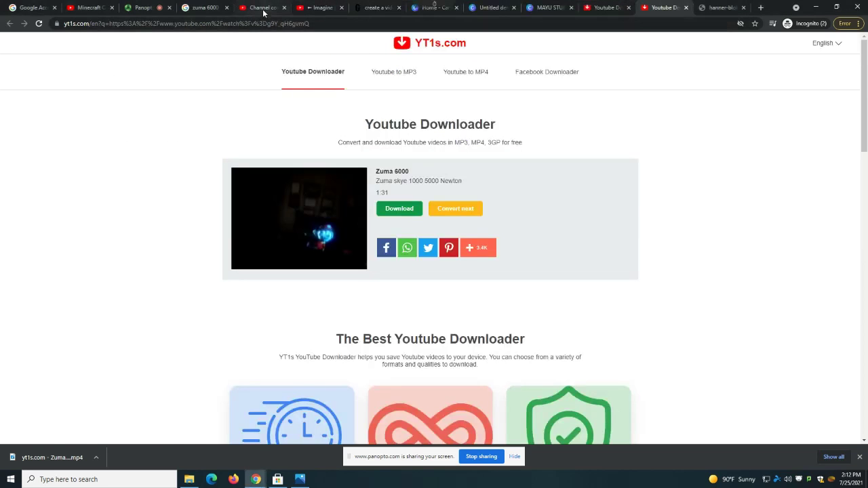
pyautogui.click(263, 10)
# Play the Minecraft C418 Biome Fest soundtrack video from about 3:27.
pyautogui.click(95, 10)
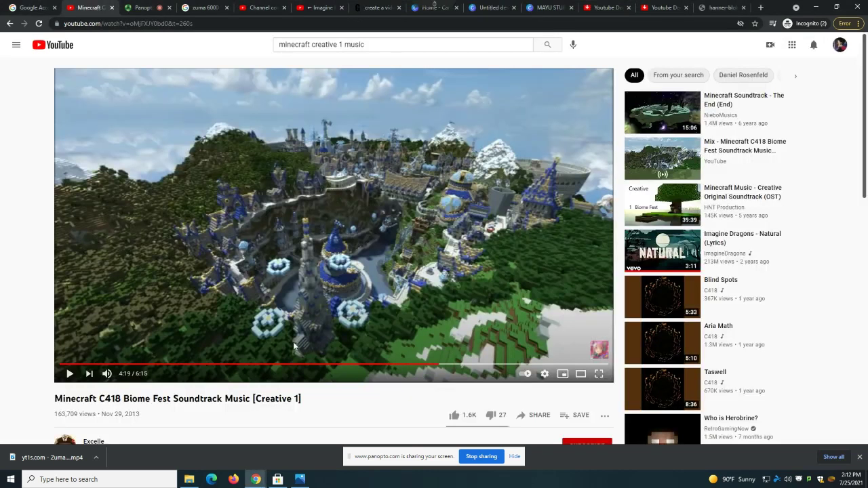
pyautogui.click(69, 373)
pyautogui.click(361, 366)
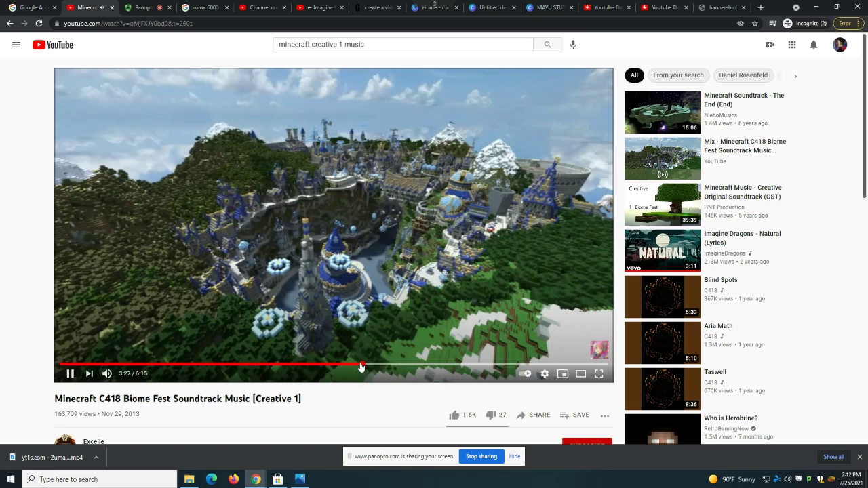
pyautogui.moveTo(865, 145); pyautogui.dragTo(866, 370)
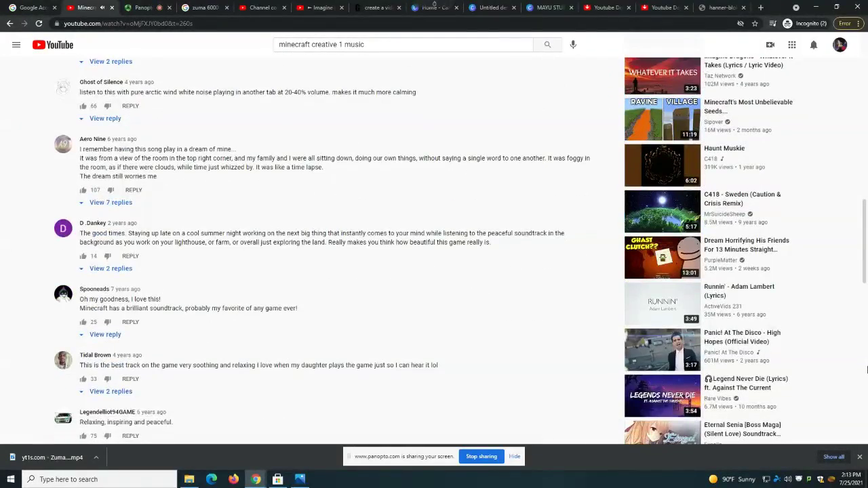
pyautogui.press('Home')
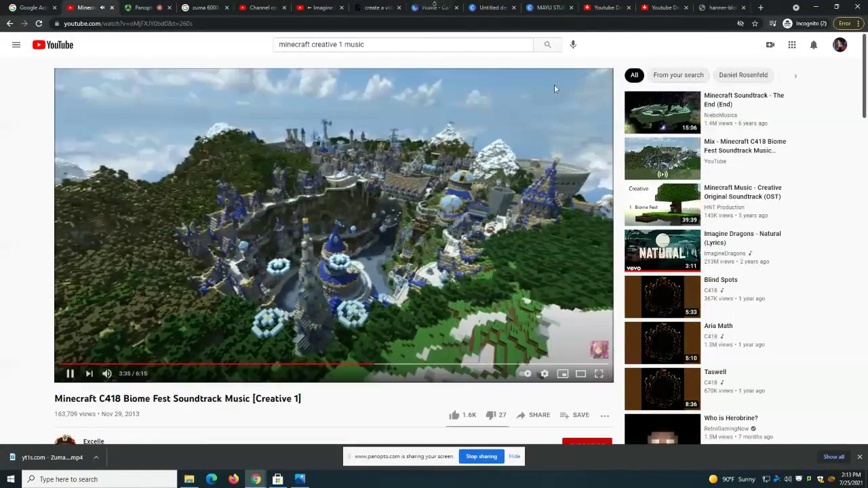
pyautogui.click(545, 8)
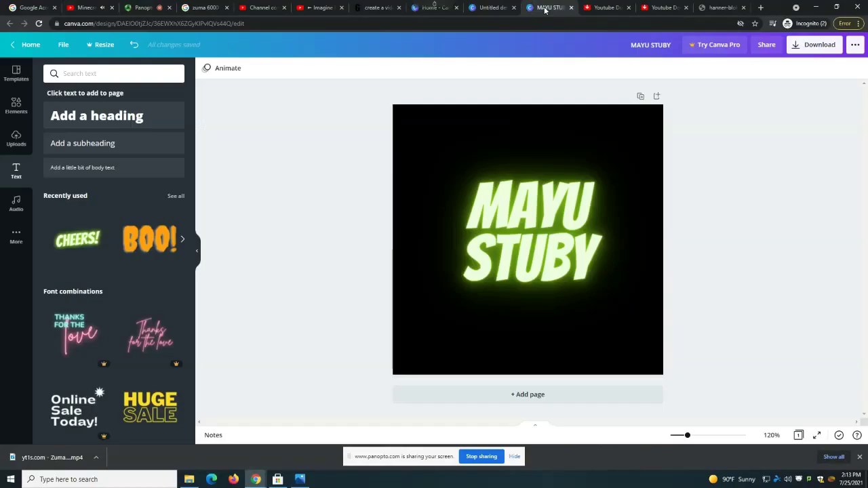
pyautogui.click(147, 9)
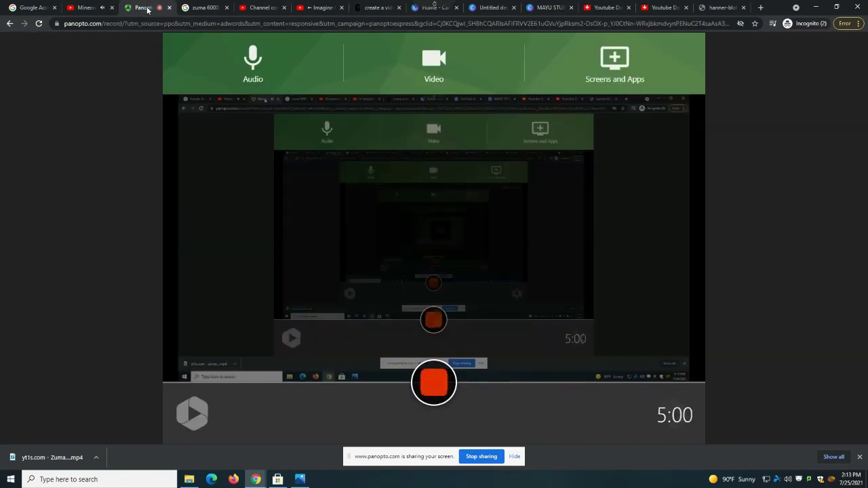
pyautogui.click(93, 8)
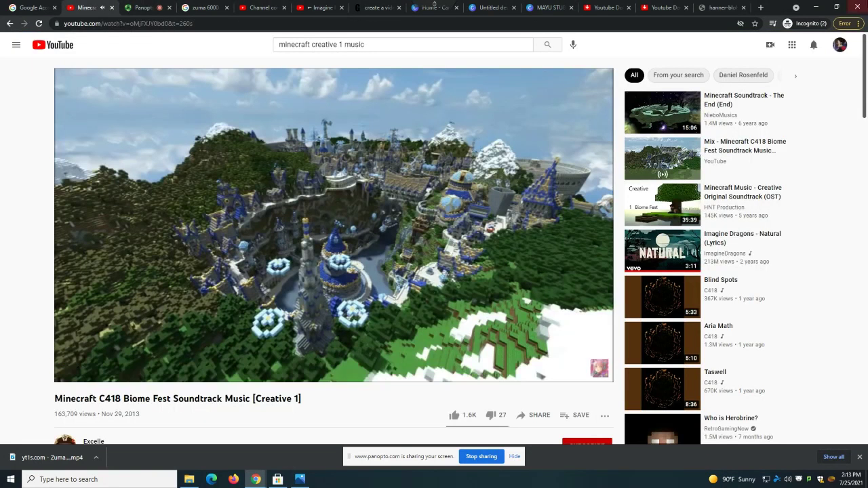
# Close the search results page for "create a video slideshow".
pyautogui.click(377, 8)
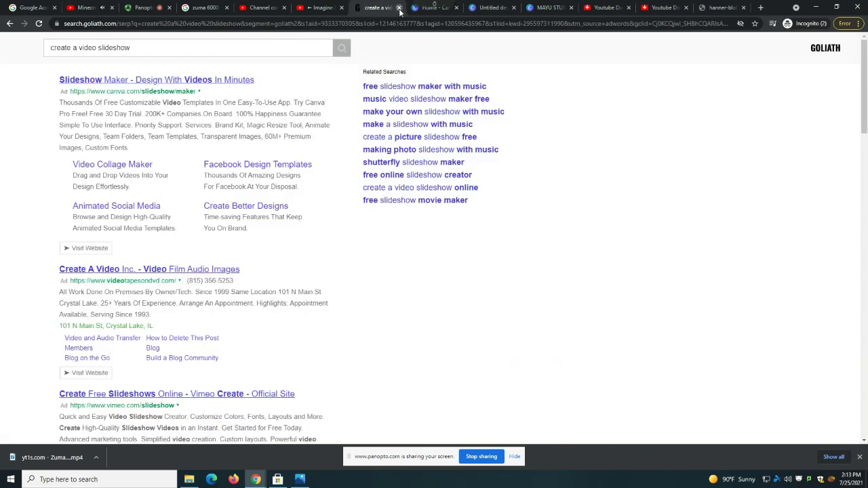
pyautogui.click(399, 8)
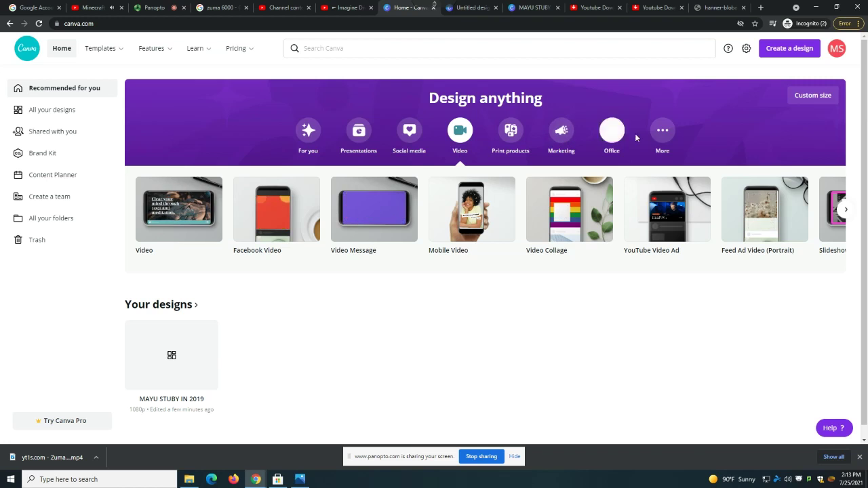
# Browse the additional design types in the More category of the Canva home page.
pyautogui.click(663, 133)
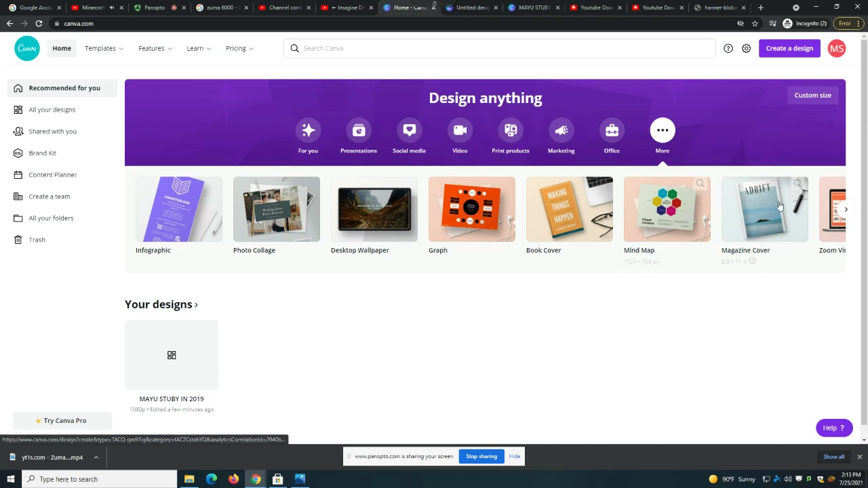
pyautogui.click(846, 211)
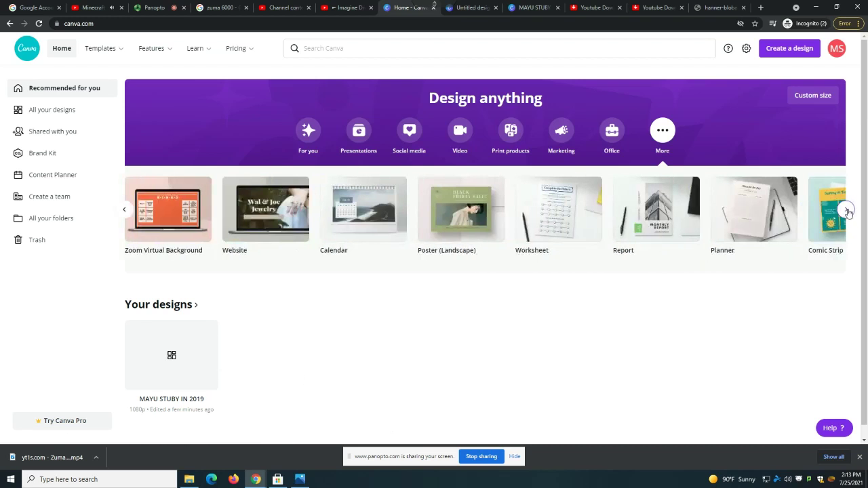
pyautogui.click(847, 211)
pyautogui.click(848, 211)
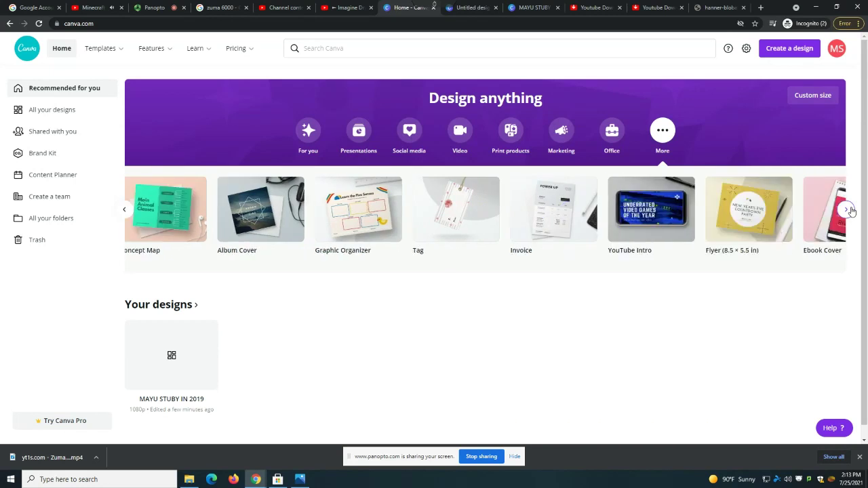
pyautogui.click(848, 211)
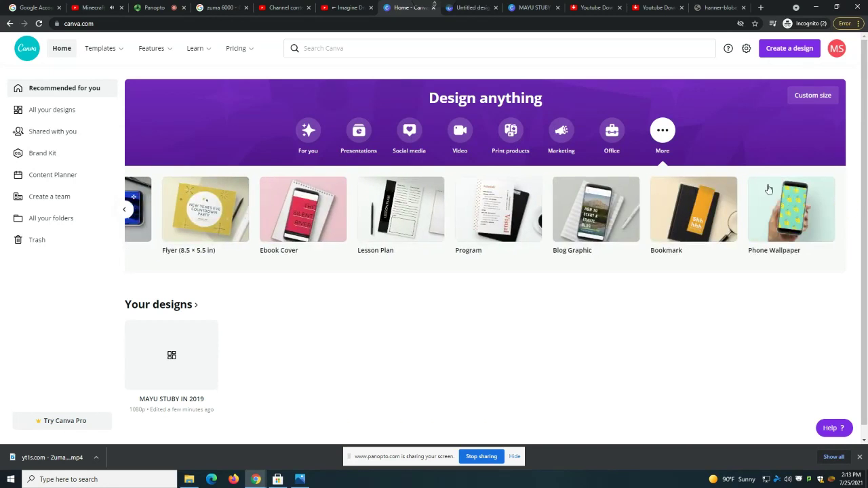
pyautogui.click(650, 8)
pyautogui.click(594, 9)
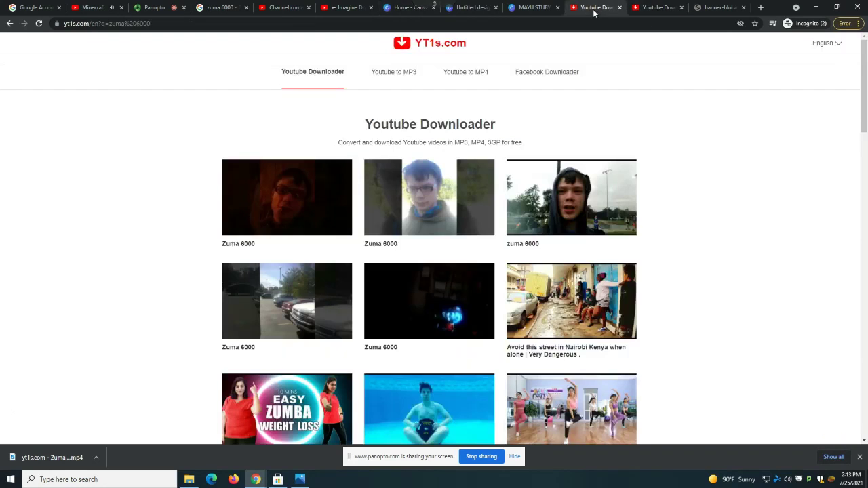
pyautogui.click(535, 8)
# Open the untitled 1080p Canva design with the pink page and browse its text font combinations.
pyautogui.click(468, 8)
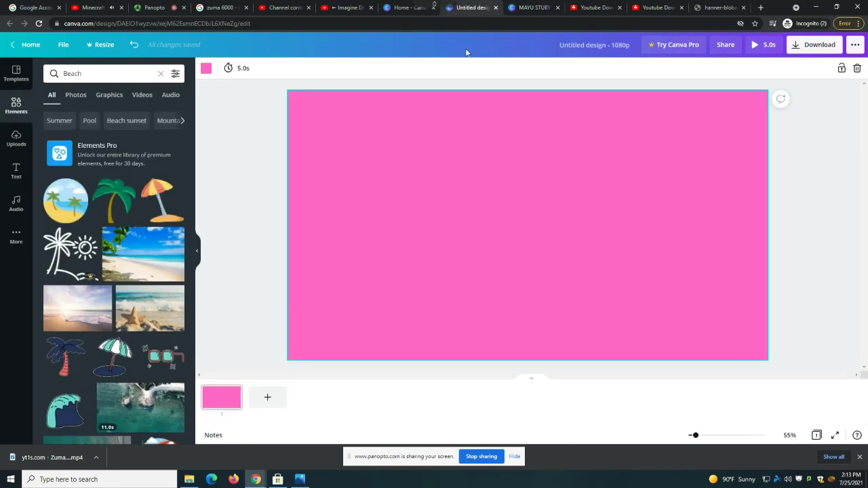
pyautogui.click(18, 197)
pyautogui.click(16, 169)
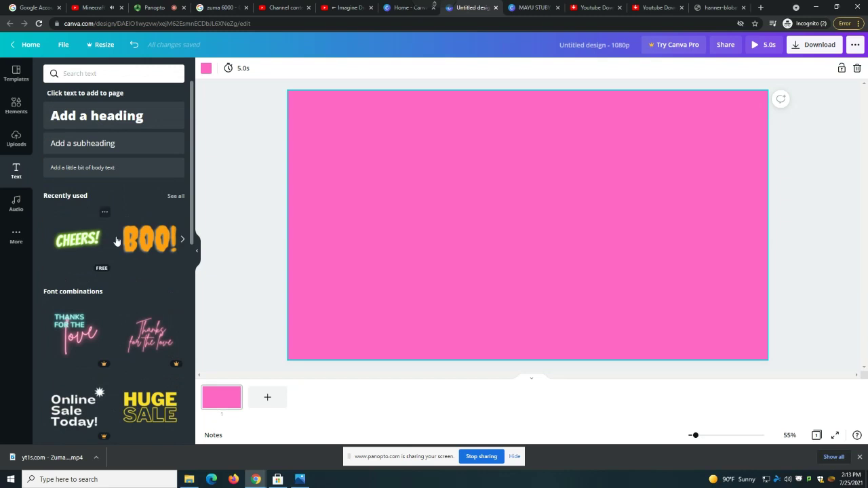
pyautogui.moveTo(192, 212); pyautogui.dragTo(167, 356)
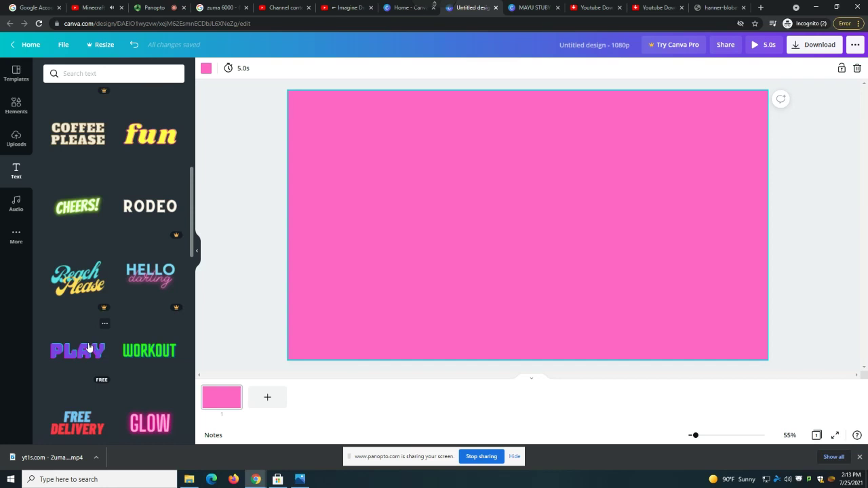
pyautogui.moveTo(84, 350); pyautogui.dragTo(221, 395)
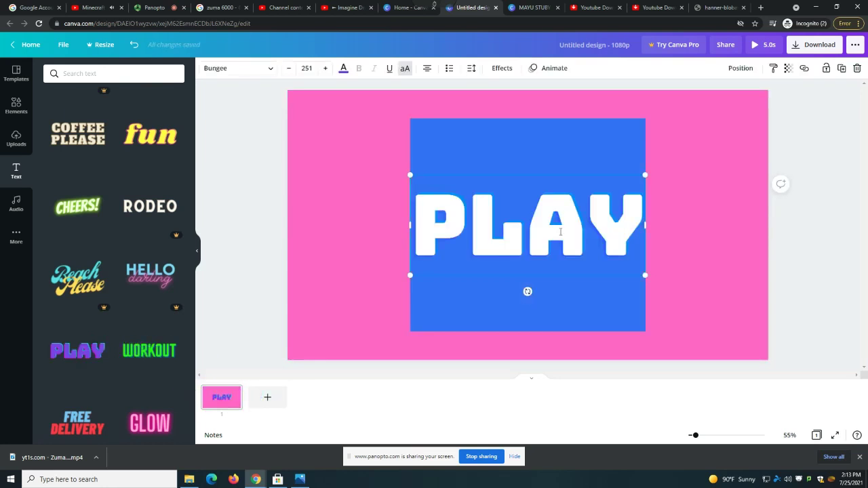
pyautogui.moveTo(640, 230); pyautogui.dragTo(631, 233)
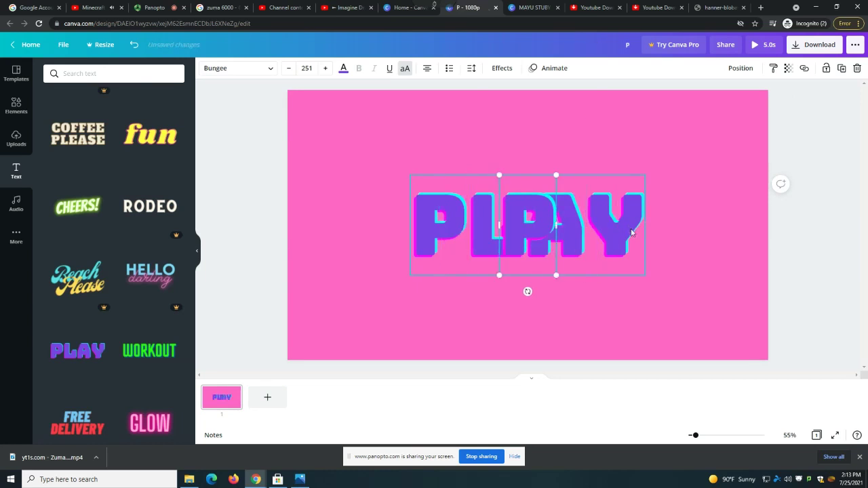
pyautogui.click(617, 233)
pyautogui.click(530, 225)
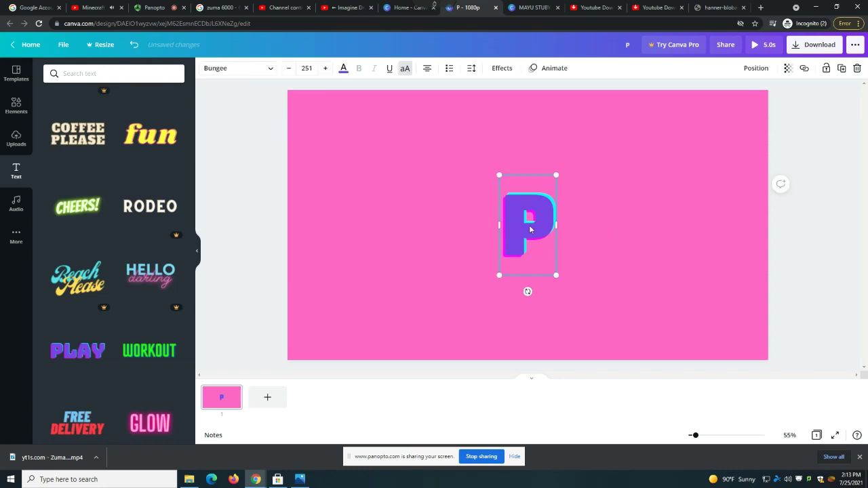
pyautogui.press('Delete')
# Add the purple PLAY font combination to the pink page and replace its wording with SKYE.
pyautogui.click(93, 358)
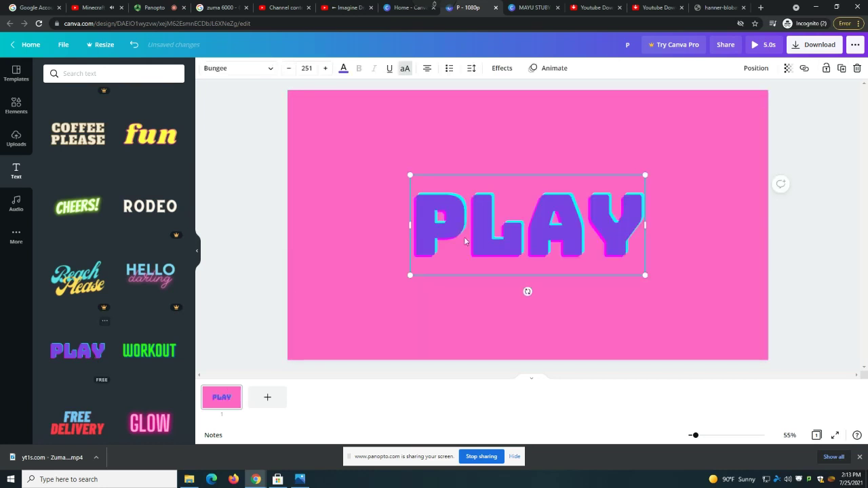
pyautogui.click(631, 234)
pyautogui.press('BackSpace')
pyautogui.press('BackSpace')
pyautogui.press('BackSpace')
pyautogui.press('BackSpace')
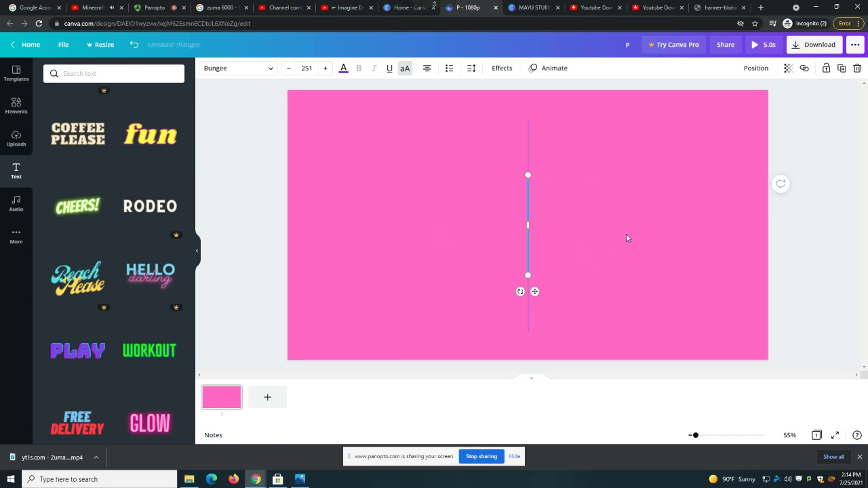
pyautogui.write('SKYE')
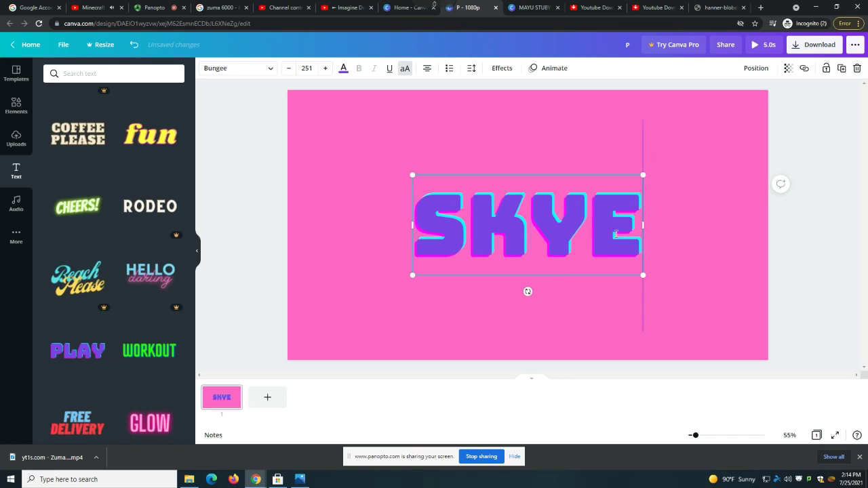
# Extend the heading on the pink page to read SKYE'S OLDEST VIOEOS.
pyautogui.write('"')
pyautogui.press('BackSpace')
pyautogui.write("'")
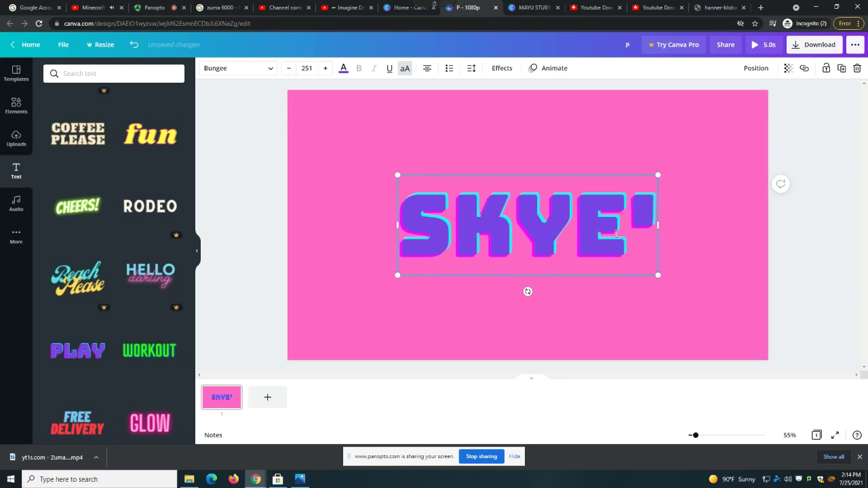
pyautogui.write('S PO')
pyautogui.press('BackSpace')
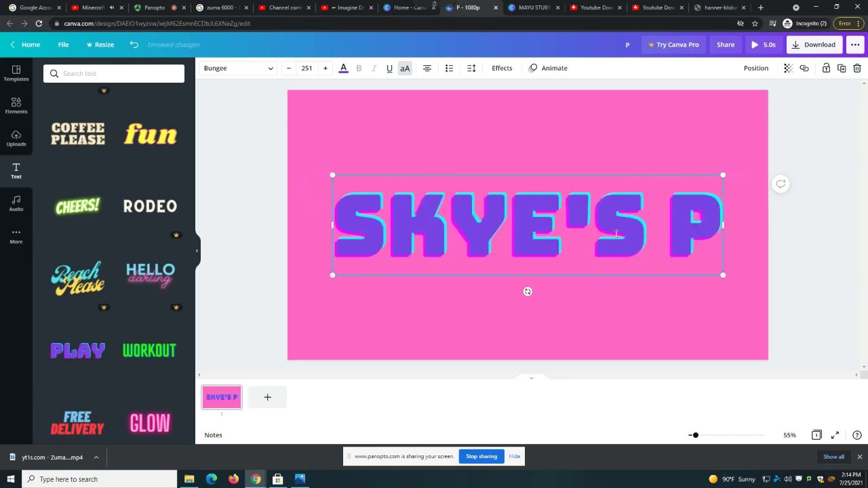
pyautogui.press('BackSpace')
pyautogui.write('OLD')
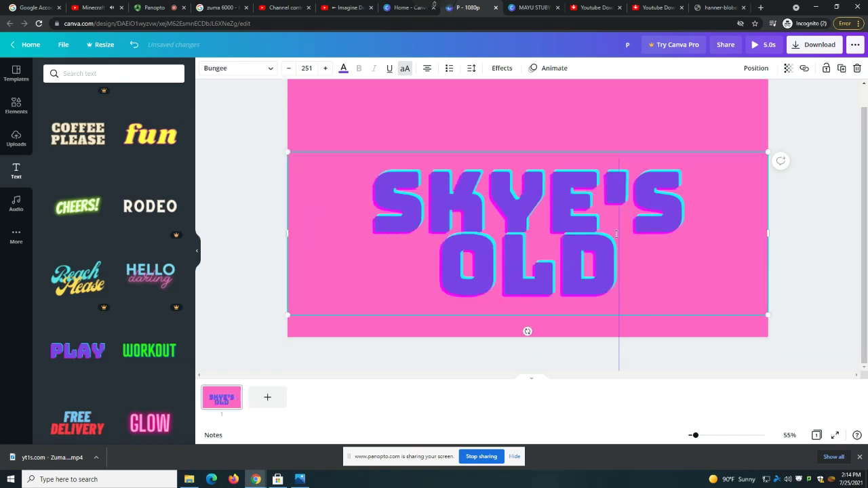
pyautogui.write('E')
pyautogui.press('BackSpace')
pyautogui.write('EST V')
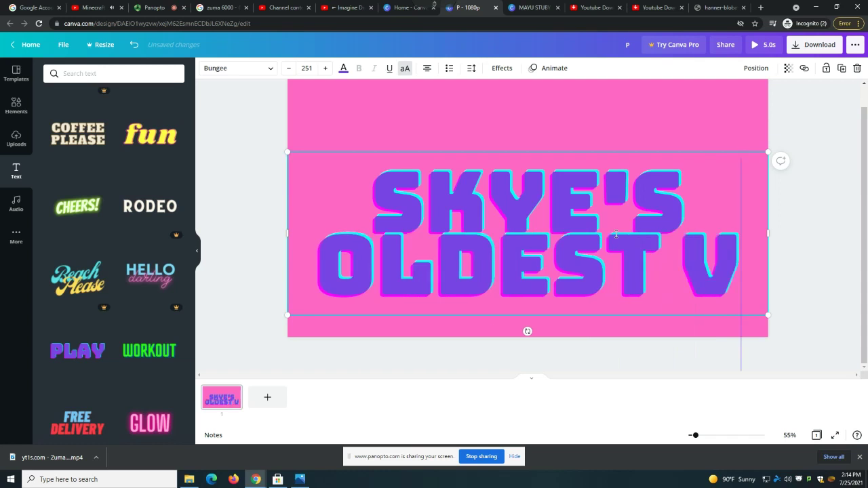
pyautogui.write('IOF')
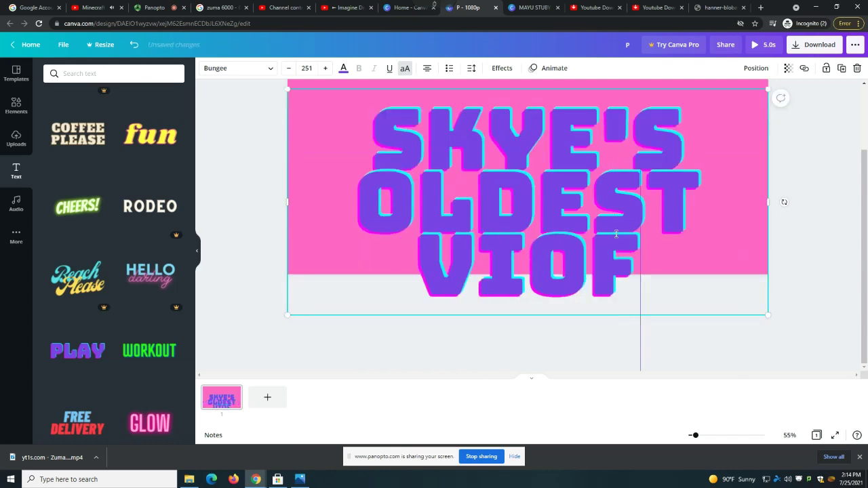
pyautogui.press('BackSpace')
pyautogui.write('E')
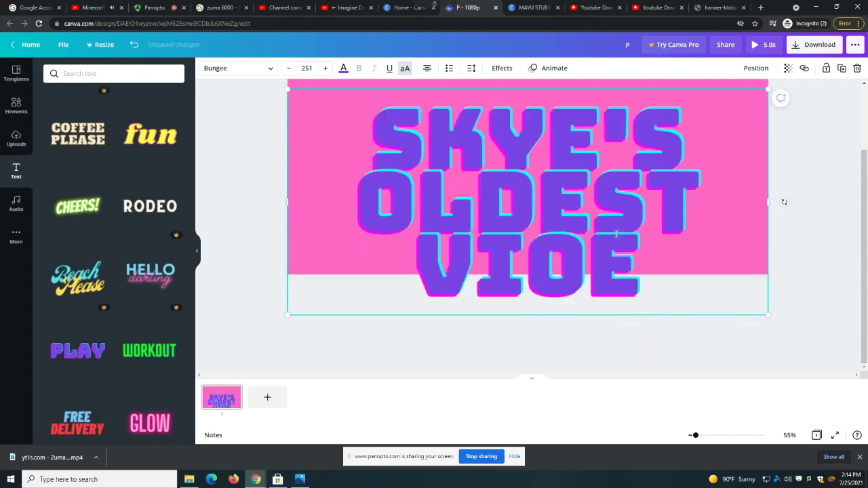
pyautogui.write('OS')
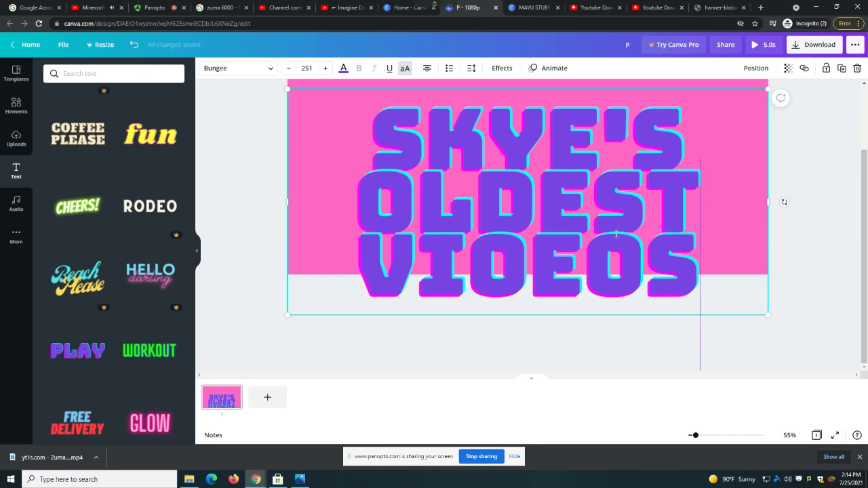
# Scale the heading to font size 245 so that it fills most of the pink page.
pyautogui.moveTo(768, 314); pyautogui.dragTo(675, 260)
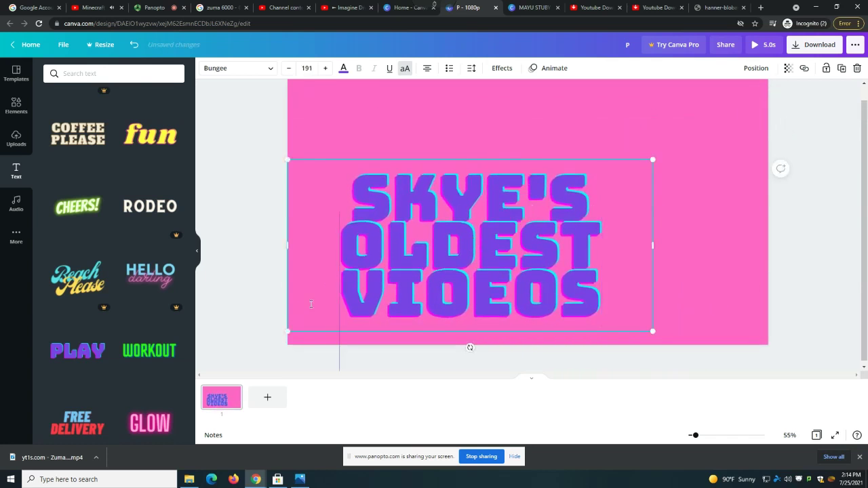
pyautogui.doubleClick(436, 249)
pyautogui.click(437, 249)
pyautogui.moveTo(653, 160); pyautogui.dragTo(759, 114)
pyautogui.click(778, 188)
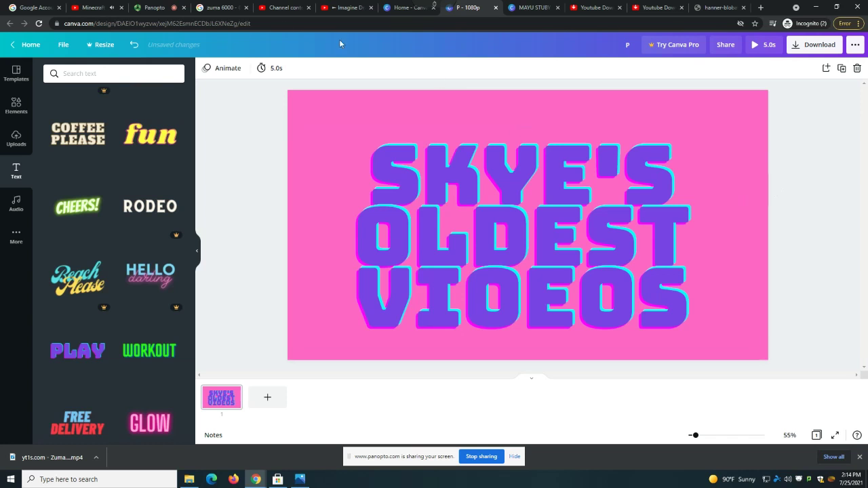
# Switch to the Minecraft C418 Biome Fest soundtrack video on YouTube and rewind its playback.
pyautogui.click(91, 7)
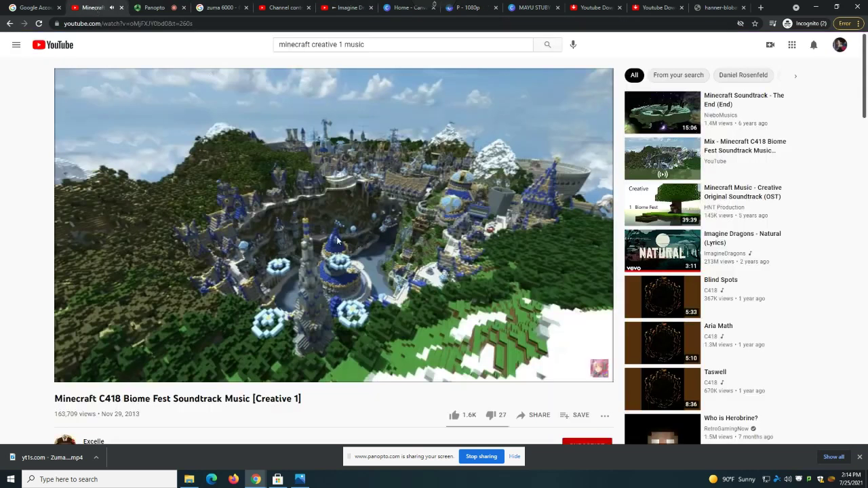
pyautogui.click(464, 366)
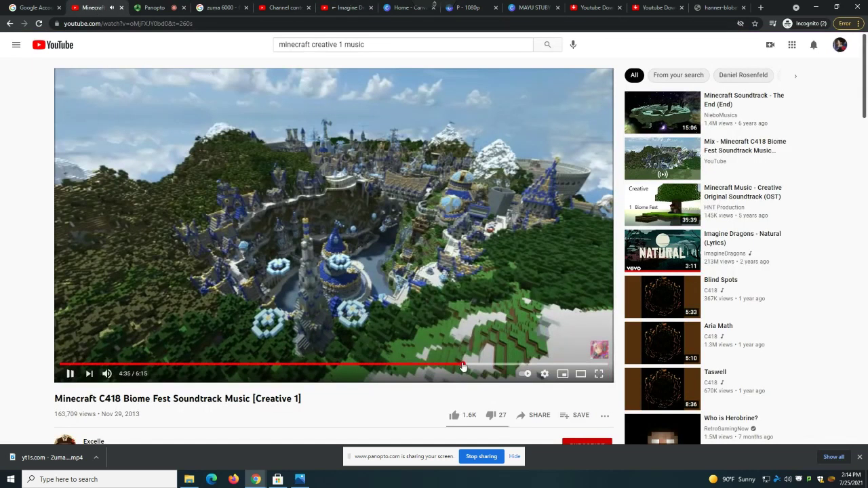
pyautogui.moveTo(462, 366); pyautogui.dragTo(362, 367)
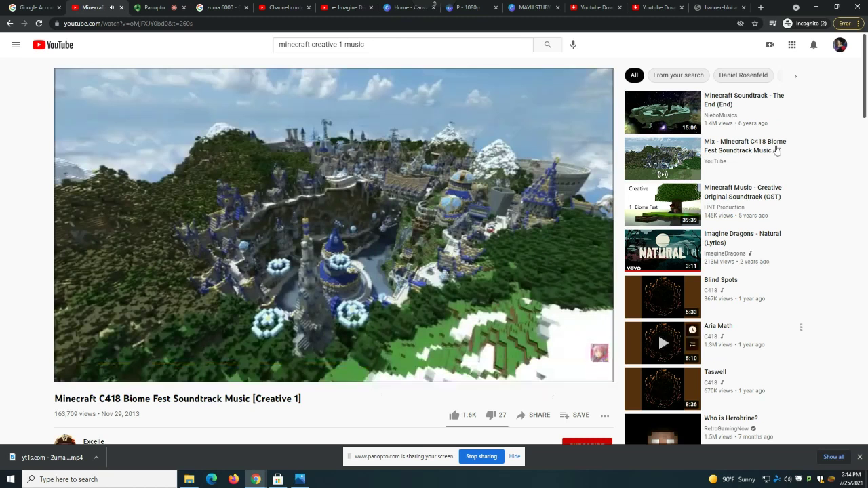
# Return to the 1080p Canva title design and enlarge the heading slightly to font size 248.
pyautogui.click(658, 7)
pyautogui.click(605, 7)
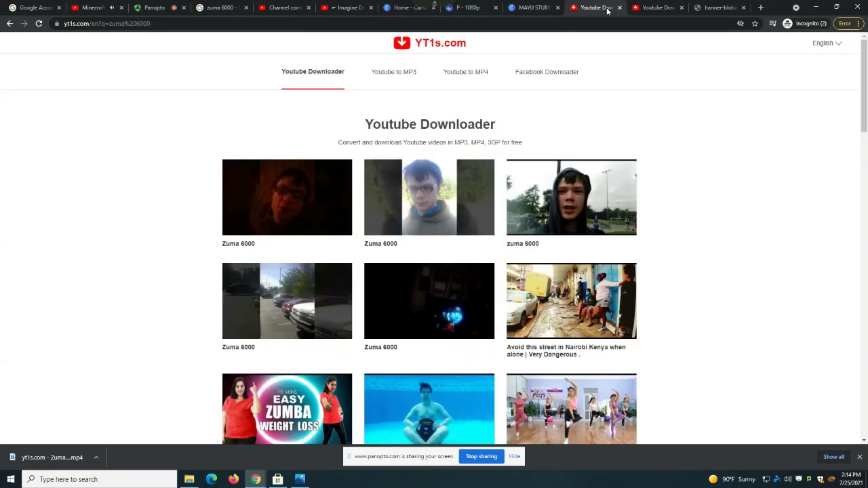
pyautogui.click(536, 8)
pyautogui.click(471, 8)
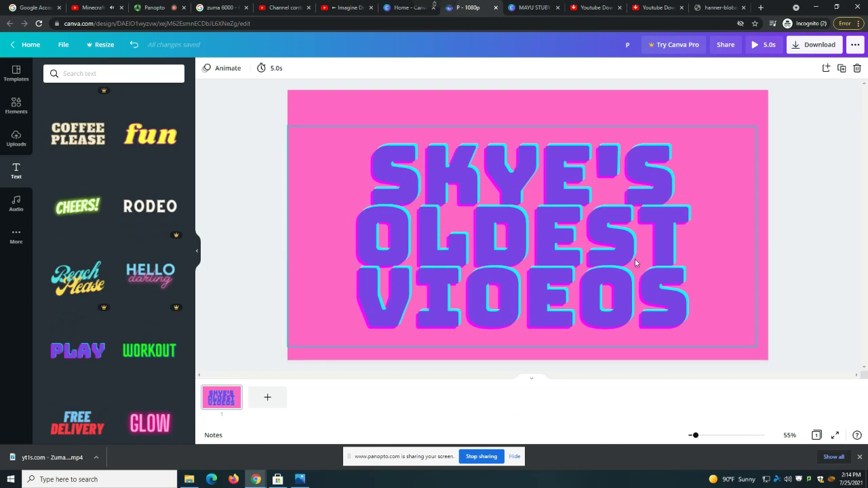
pyautogui.click(730, 140)
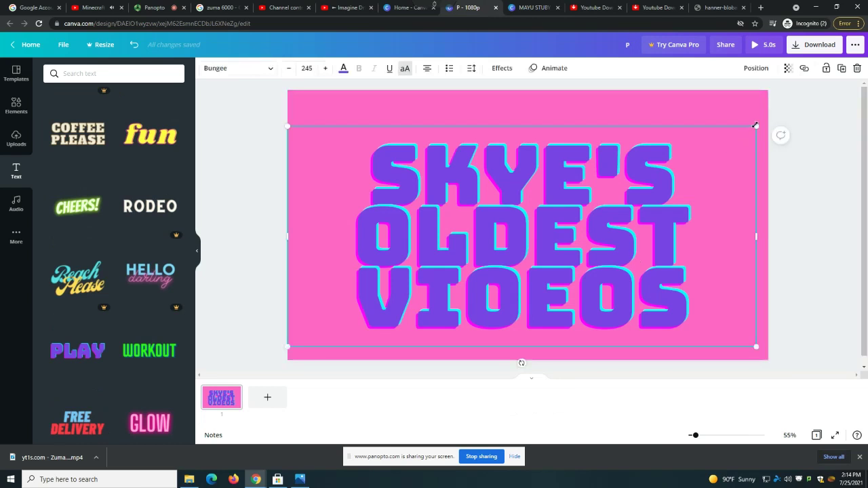
pyautogui.moveTo(756, 126); pyautogui.dragTo(761, 120)
pyautogui.click(855, 271)
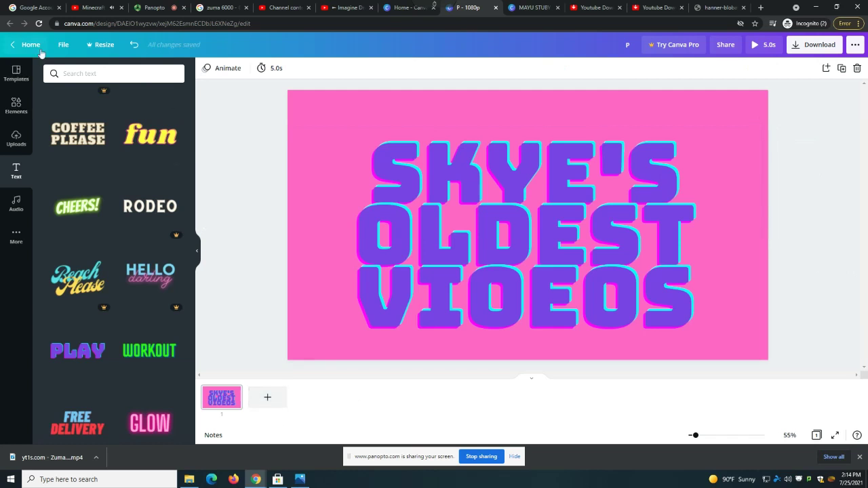
# Upload the downloaded Zuma MP4 video from the Downloads folder to the Canva uploads.
pyautogui.click(61, 46)
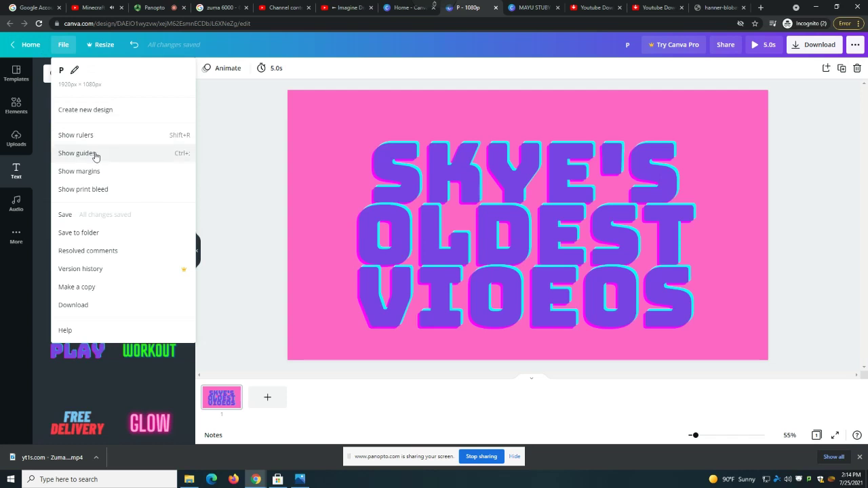
pyautogui.click(220, 148)
pyautogui.click(20, 141)
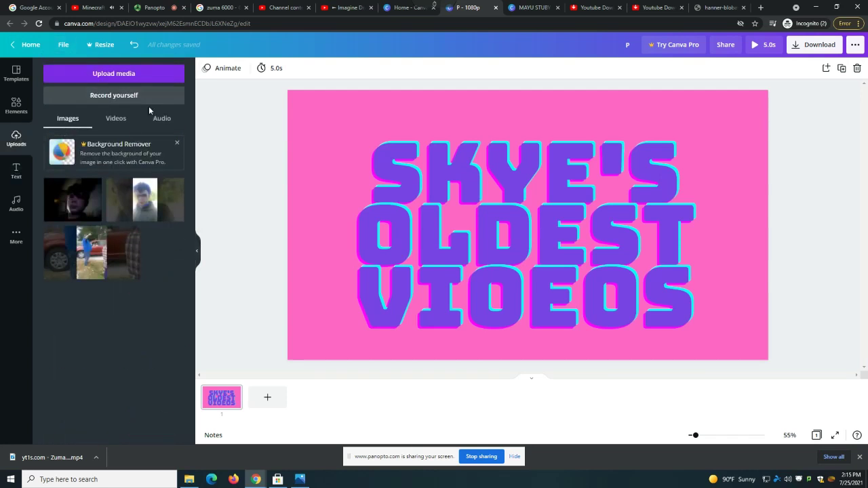
pyautogui.click(124, 74)
pyautogui.click(64, 127)
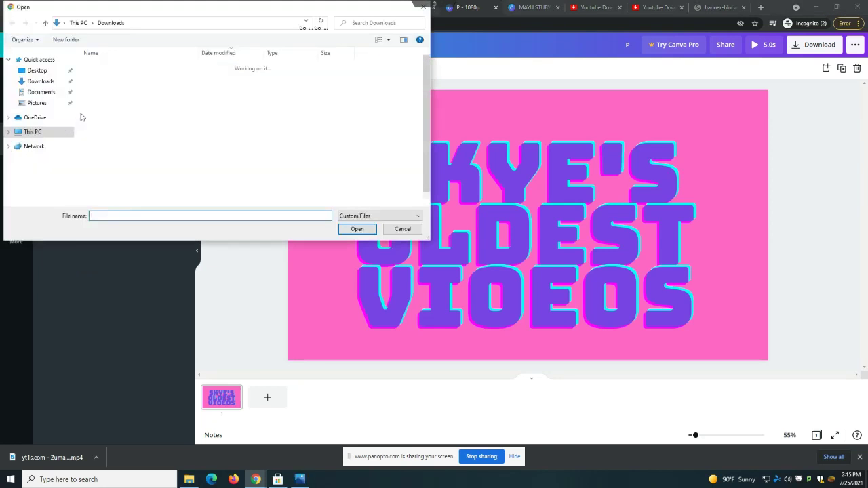
pyautogui.doubleClick(127, 79)
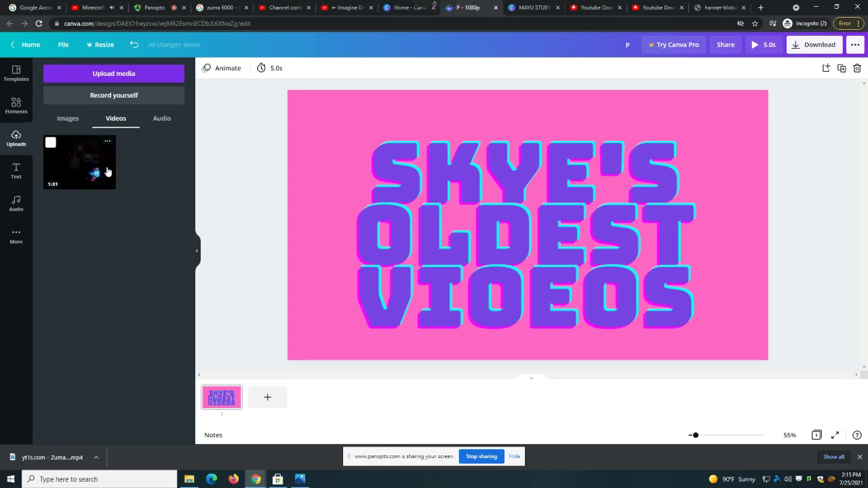
# Place the uploaded 1:31 video on a new second page after the title page and pause its playback.
pyautogui.moveTo(79, 163); pyautogui.dragTo(265, 398)
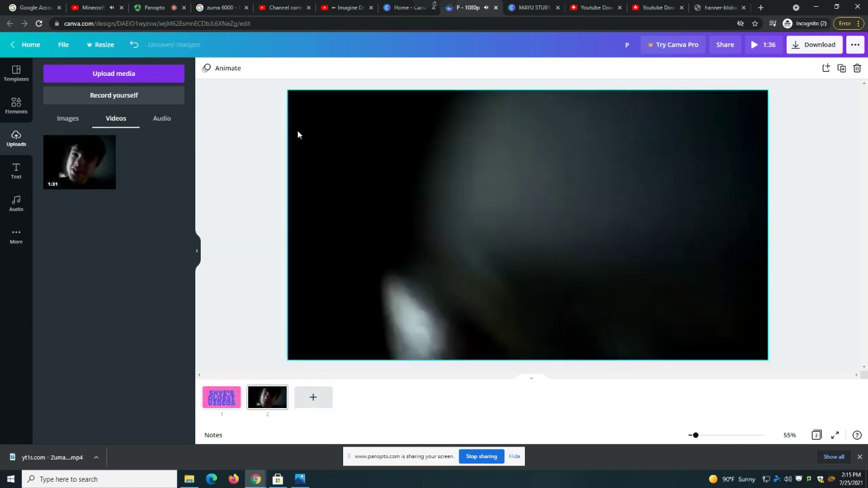
pyautogui.click(455, 289)
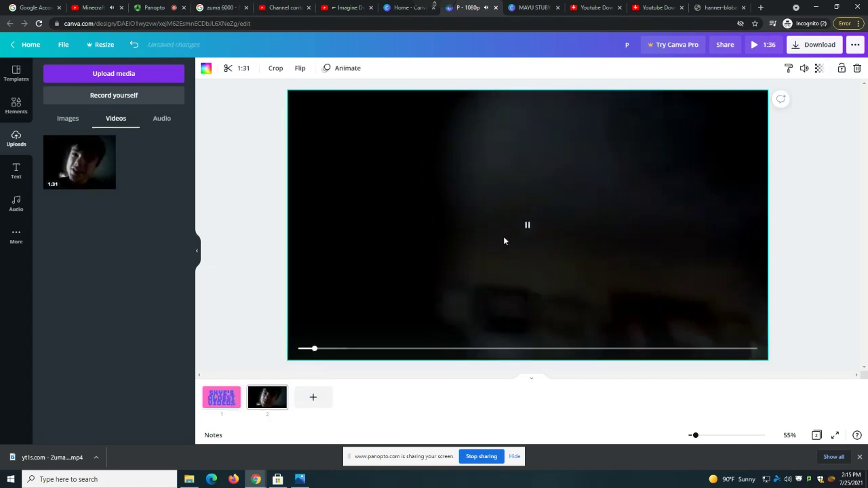
pyautogui.click(527, 226)
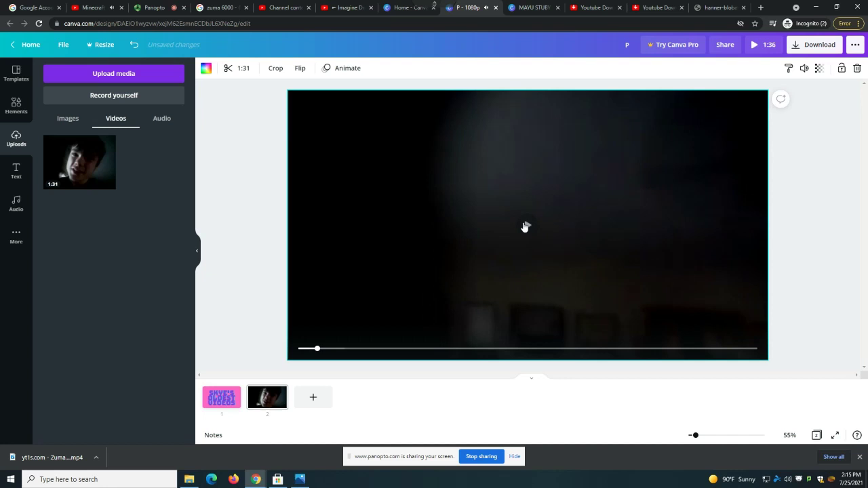
# Try to replace the first O in VIOEOS with a D in the heading on the title page.
pyautogui.click(220, 400)
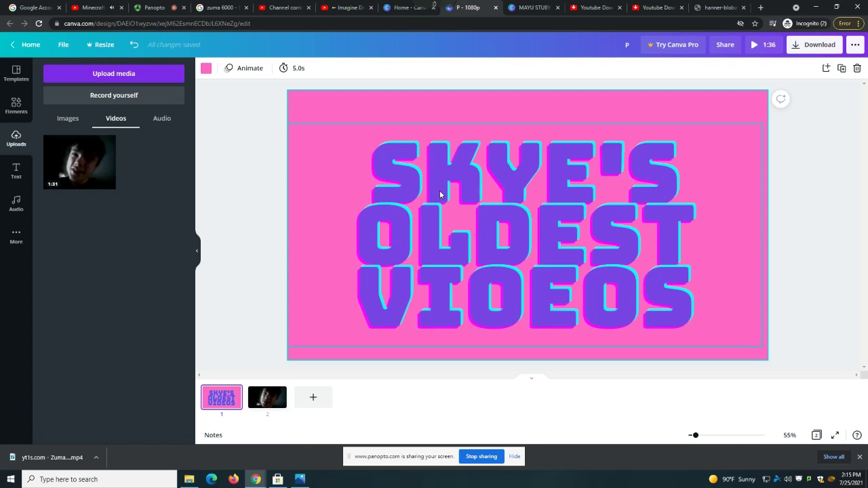
pyautogui.click(535, 309)
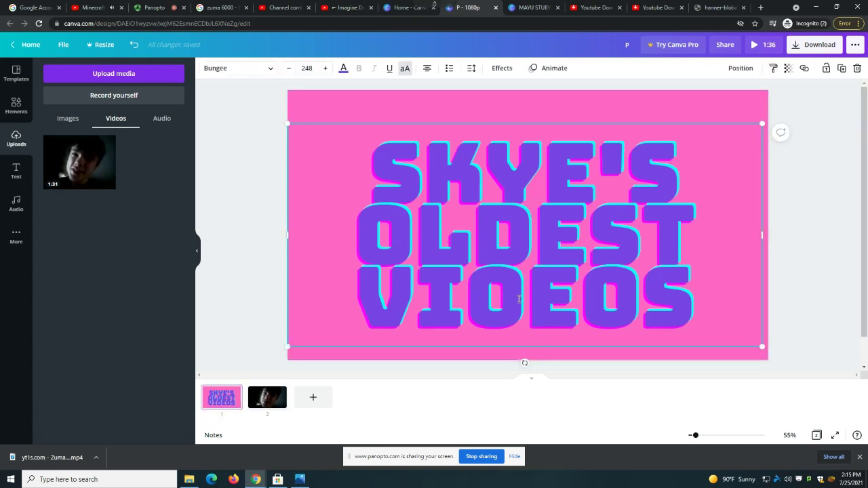
pyautogui.press('BackSpace')
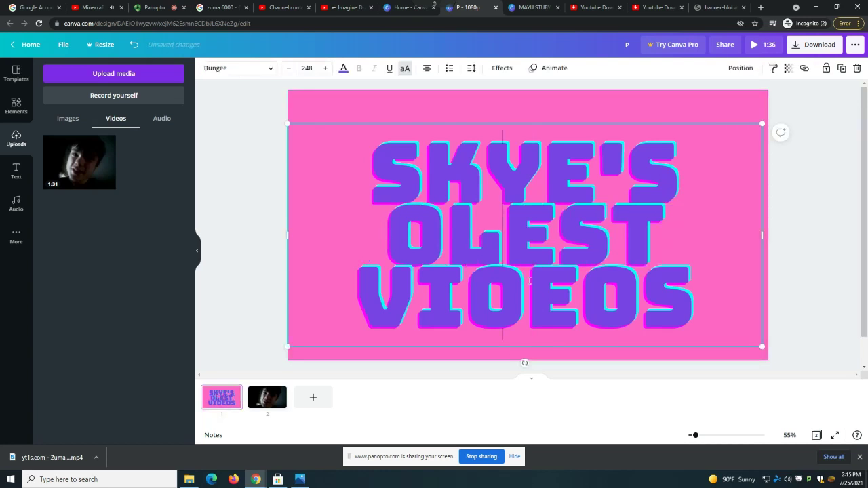
pyautogui.write('D')
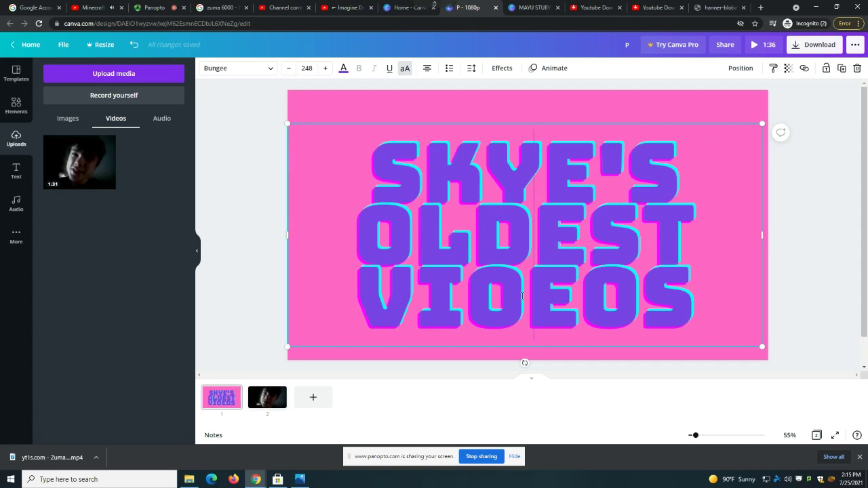
pyautogui.tripleClick(522, 296)
pyautogui.click(693, 298)
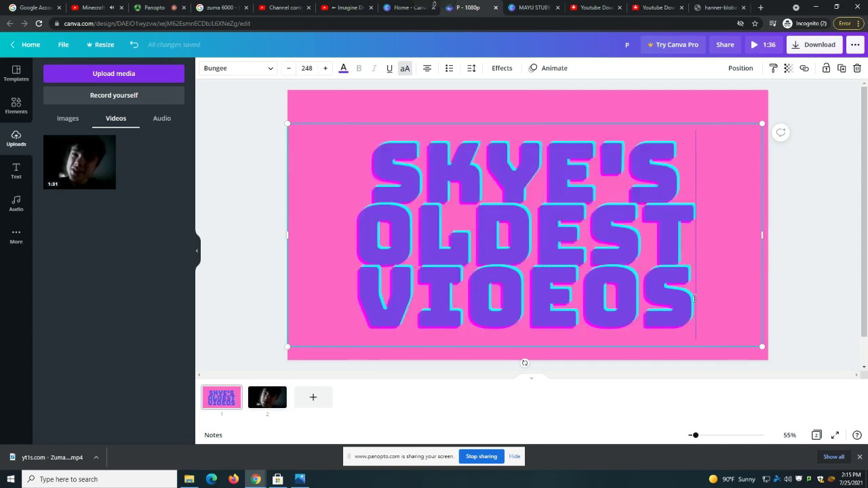
pyautogui.hotkey('ctrl', 'z')
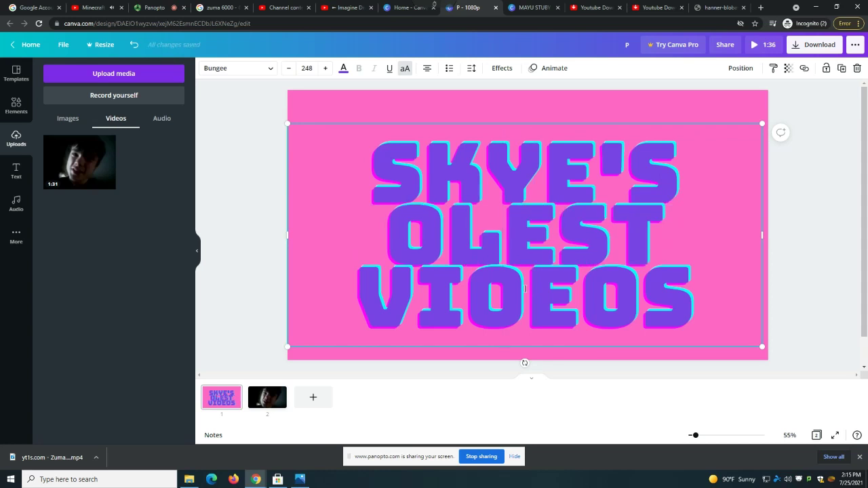
pyautogui.write('D')
pyautogui.hotkey('ctrl', 'a')
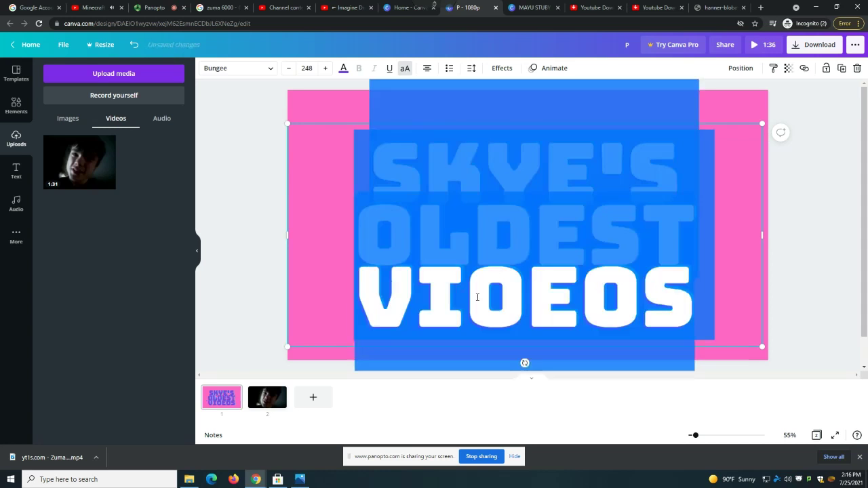
pyautogui.click(479, 298)
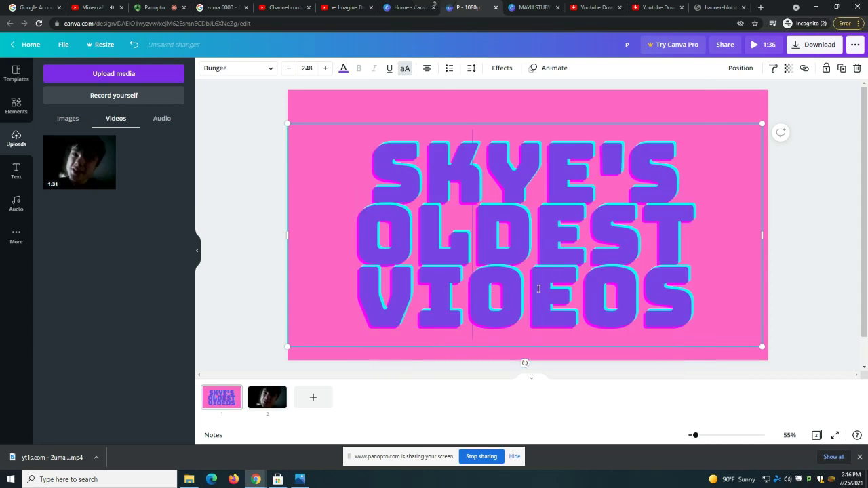
pyautogui.click(685, 269)
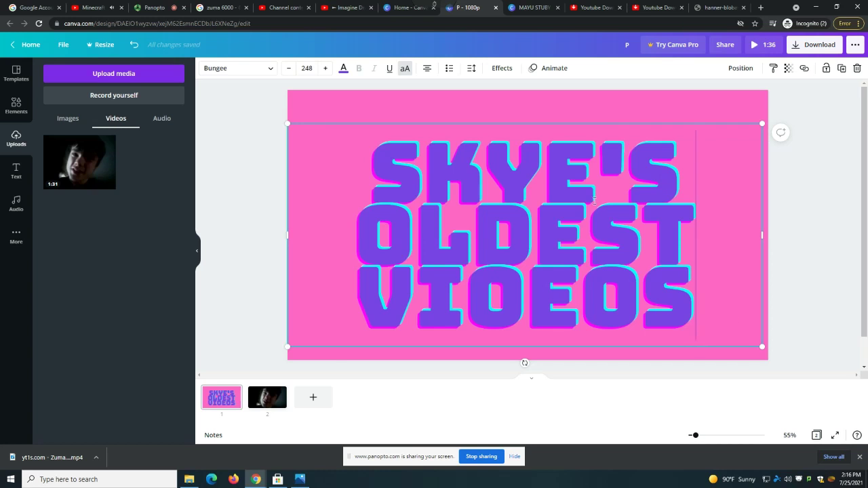
# Rewind the Minecraft soundtrack in its YouTube tab again and switch to the Imagine Dragons - Believer lyrics video.
pyautogui.click(270, 7)
pyautogui.click(93, 7)
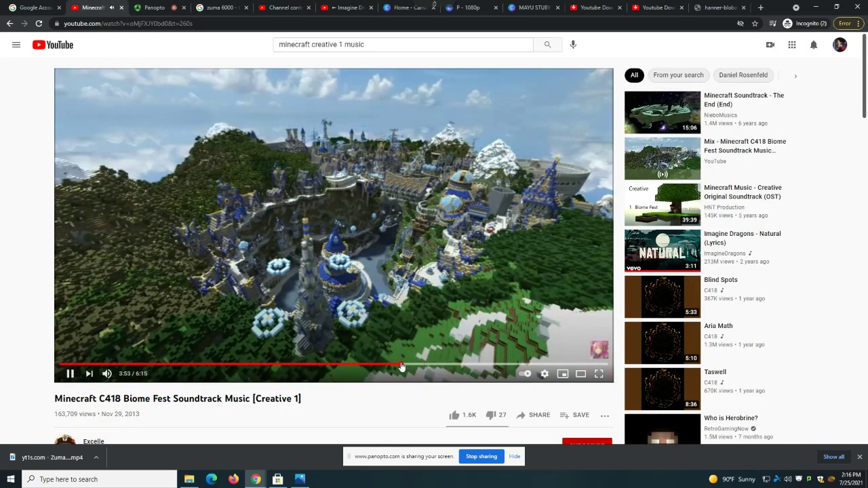
pyautogui.click(379, 367)
pyautogui.click(285, 7)
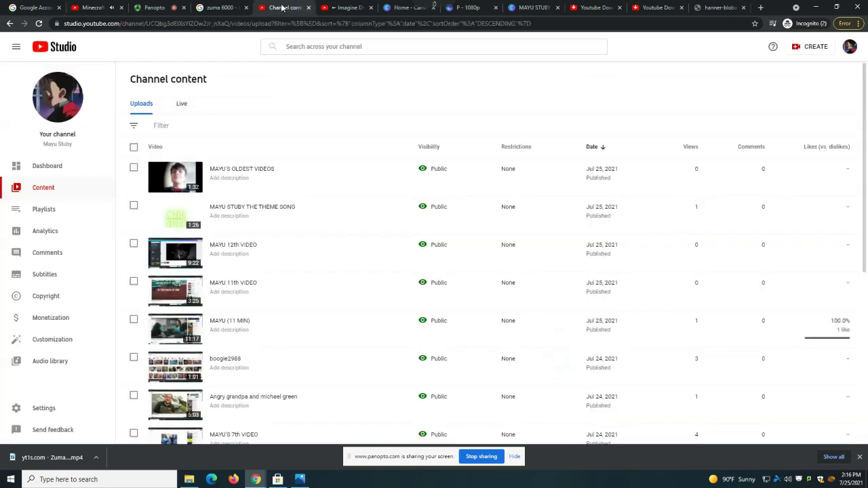
pyautogui.click(347, 8)
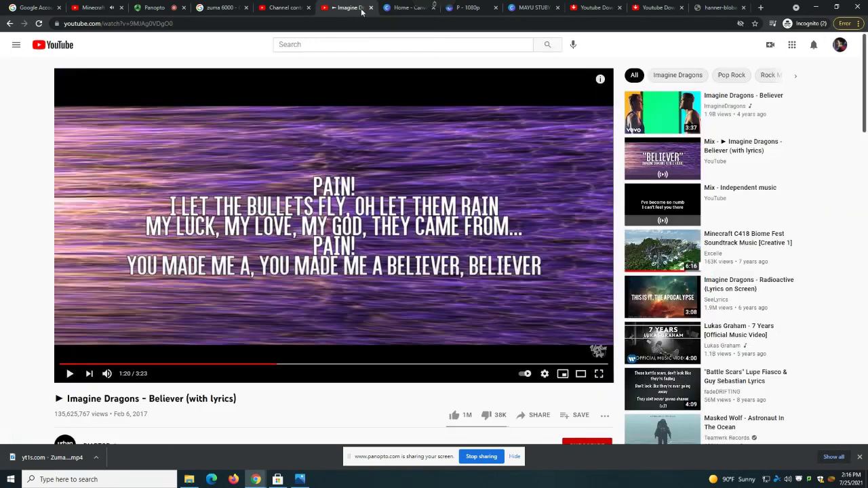
pyautogui.click(400, 8)
pyautogui.click(596, 7)
pyautogui.click(655, 8)
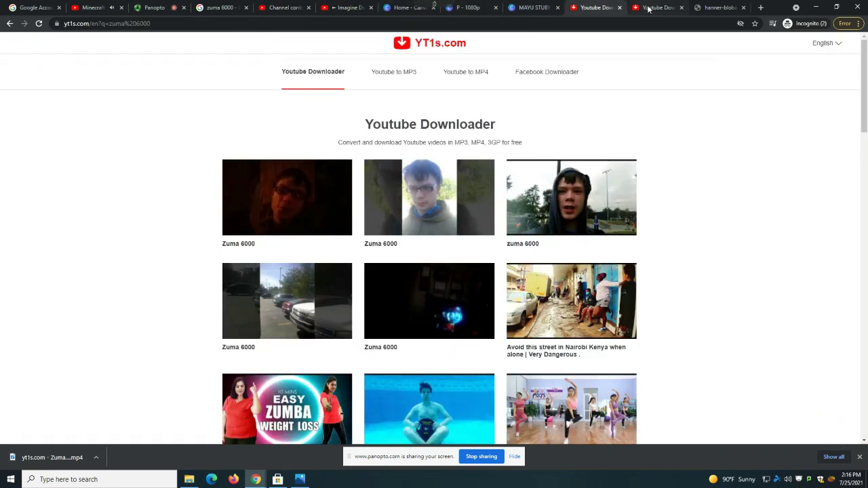
pyautogui.click(347, 7)
pyautogui.click(285, 7)
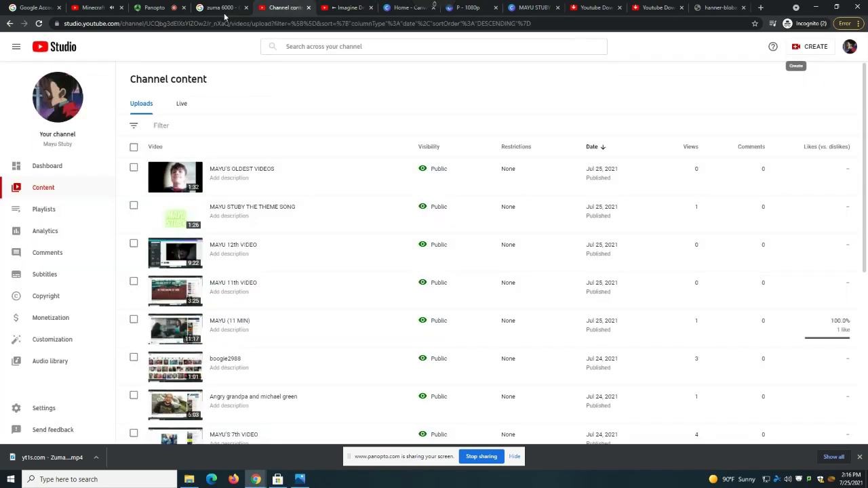
# Return to the 1080p Canva design and delete SKYE'S OLDEST from the title page heading, leaving only VIOEOS.
pyautogui.click(472, 8)
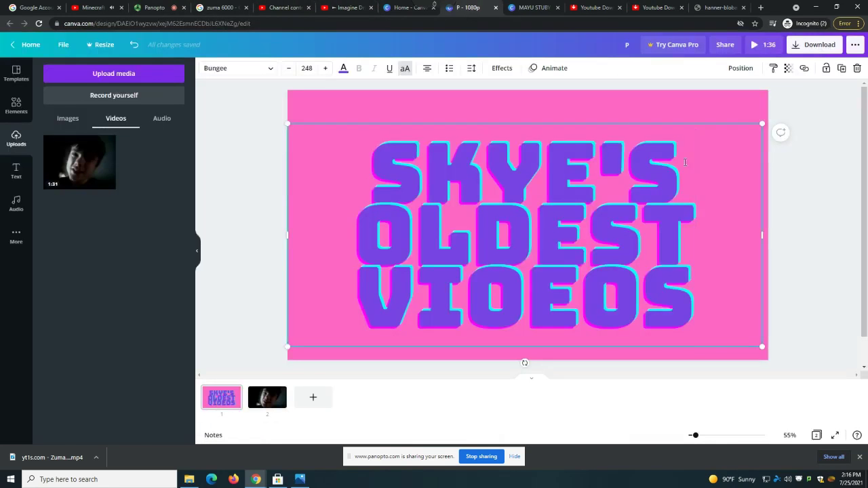
pyautogui.press('BackSpace')
pyautogui.press('BackSpace')
pyautogui.press('BackSpace')
pyautogui.press('BackSpace')
pyautogui.press('BackSpace')
pyautogui.press('BackSpace')
pyautogui.press('BackSpace')
pyautogui.press('BackSpace')
pyautogui.press('BackSpace')
pyautogui.press('BackSpace')
pyautogui.press('BackSpace')
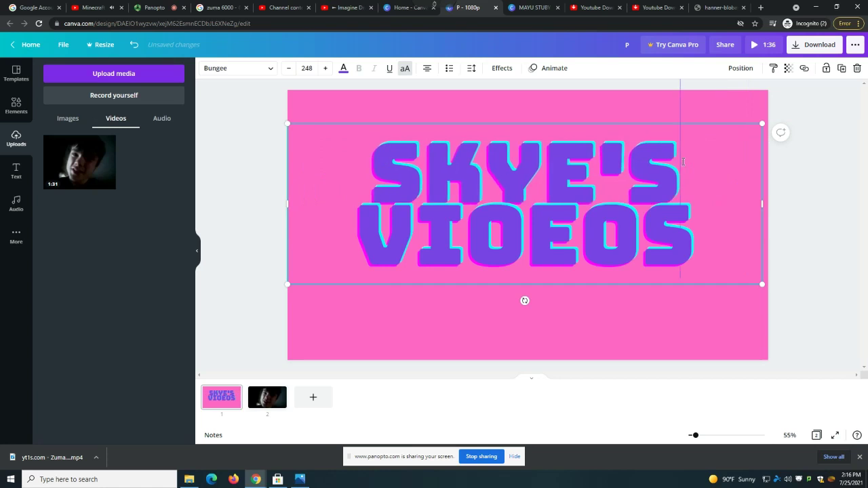
pyautogui.press('BackSpace')
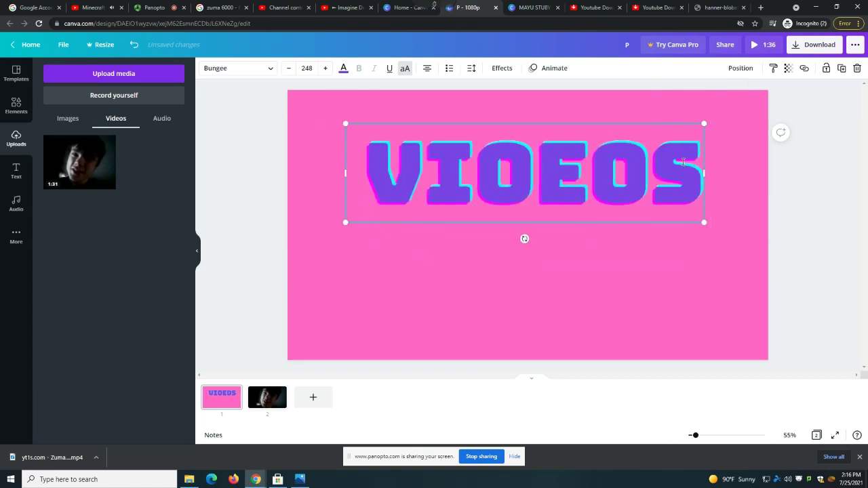
# Enter MAYU OLDEST ahead of VIOEOS in the title page heading, correcting misspelled letters along the way.
pyautogui.write('MAUY')
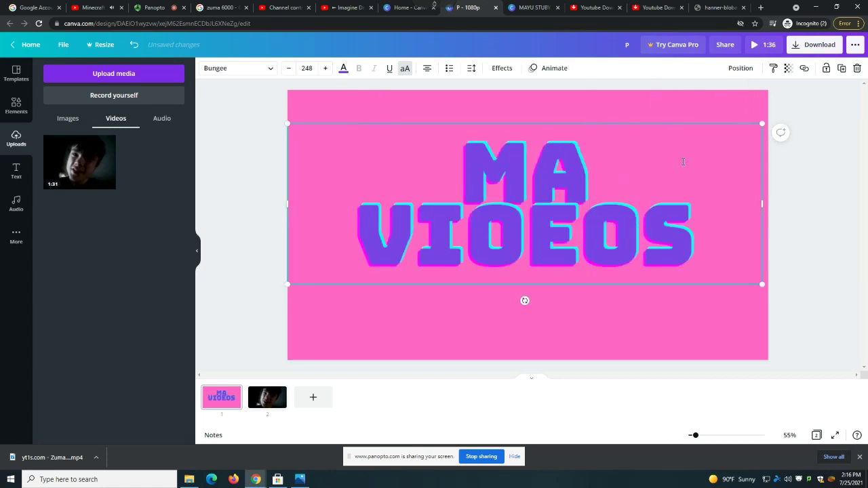
pyautogui.press('BackSpace')
pyautogui.press('BackSpace')
pyautogui.write('YU OD')
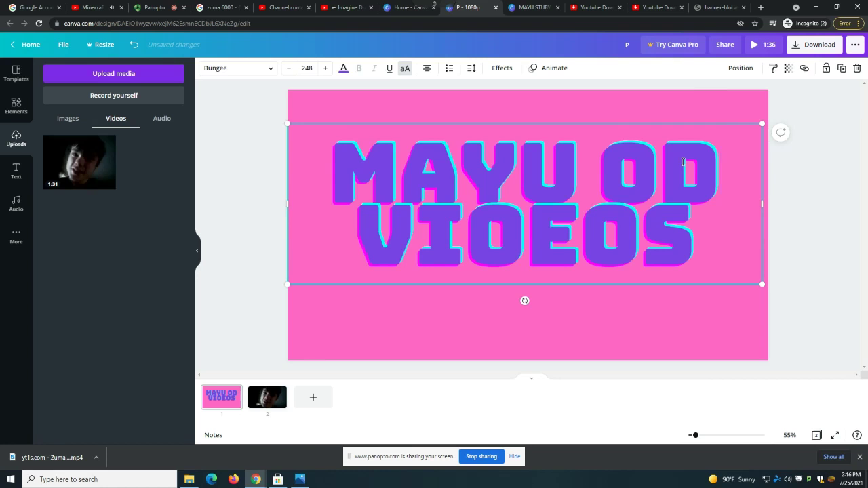
pyautogui.press('BackSpace')
pyautogui.write('LDSET')
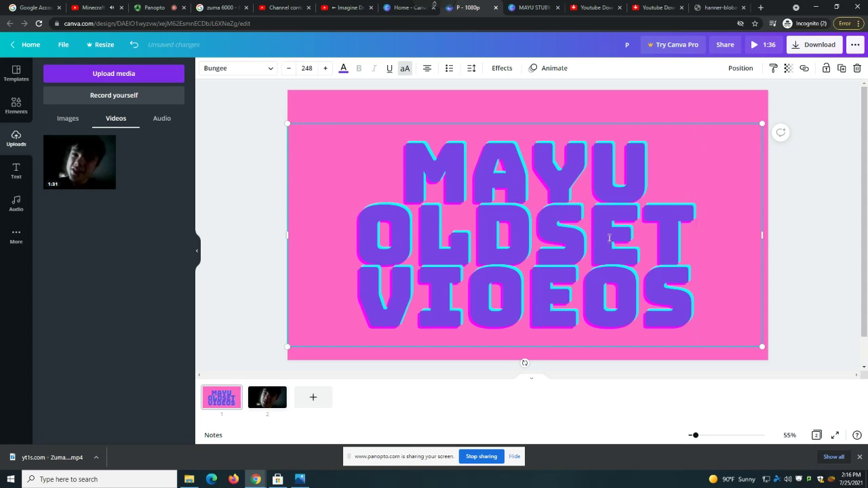
pyautogui.press('BackSpace')
pyautogui.press('BackSpace')
pyautogui.press('BackSpace')
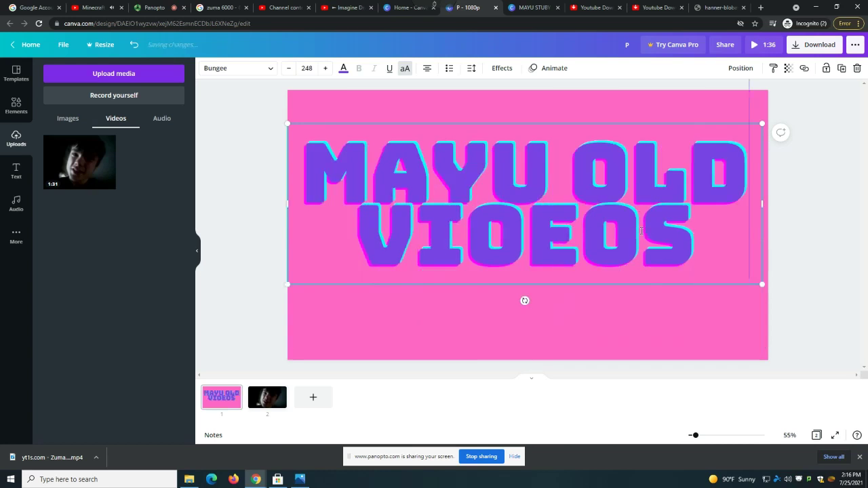
pyautogui.write('EST')
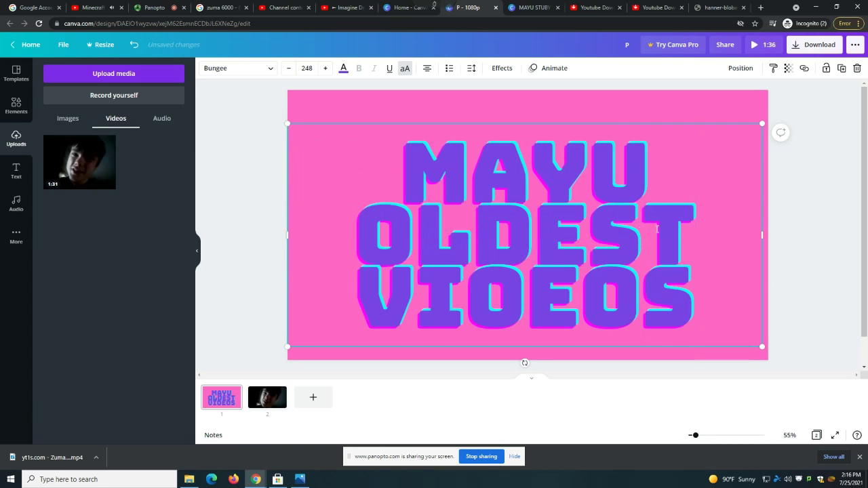
# Add a blank pink third page after the video clip and reselect the title page.
pyautogui.click(313, 398)
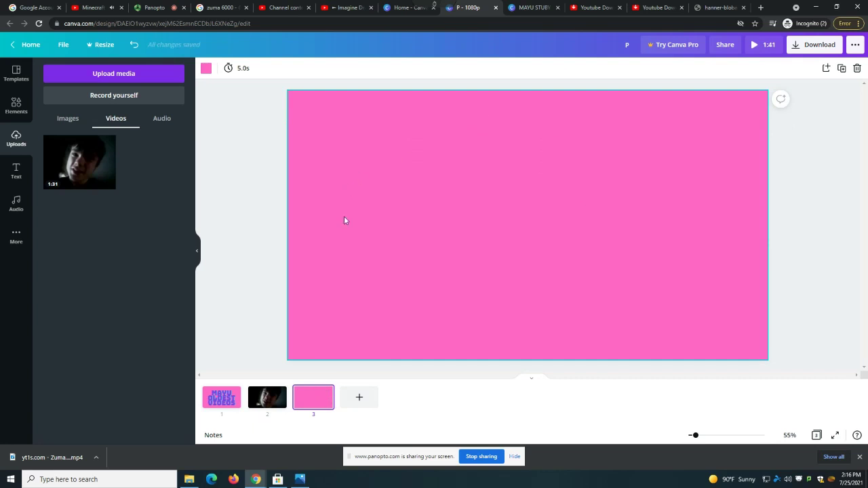
pyautogui.click(230, 397)
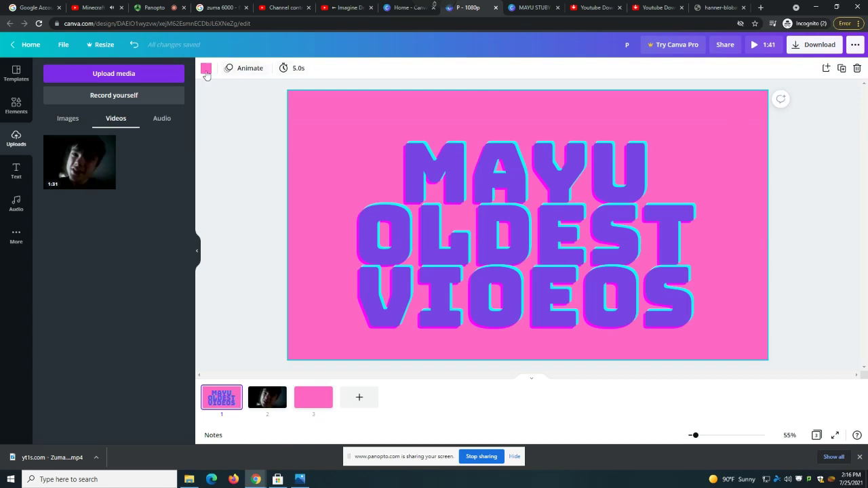
# Preview the design from the title page into the Zuma clip and pause the playback.
pyautogui.click(753, 45)
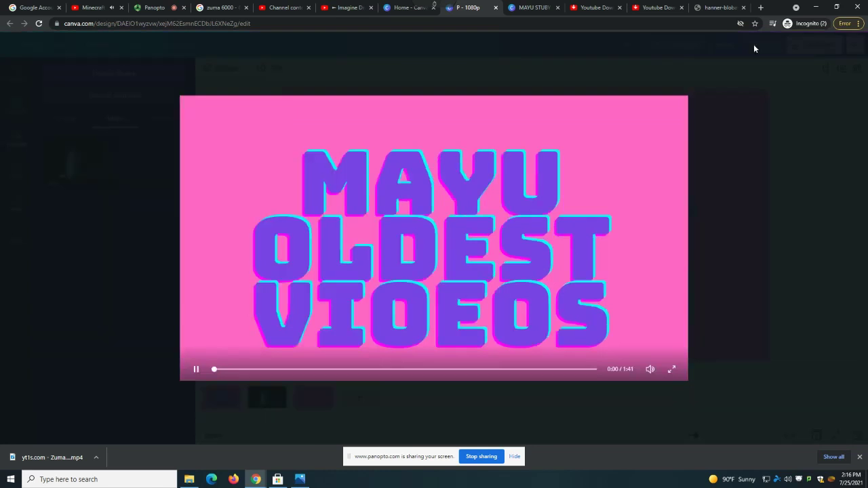
pyautogui.click(195, 370)
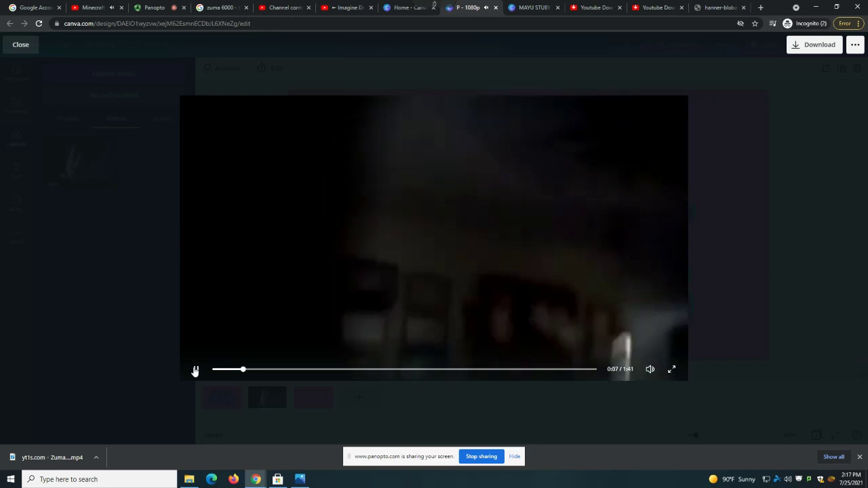
pyautogui.click(195, 370)
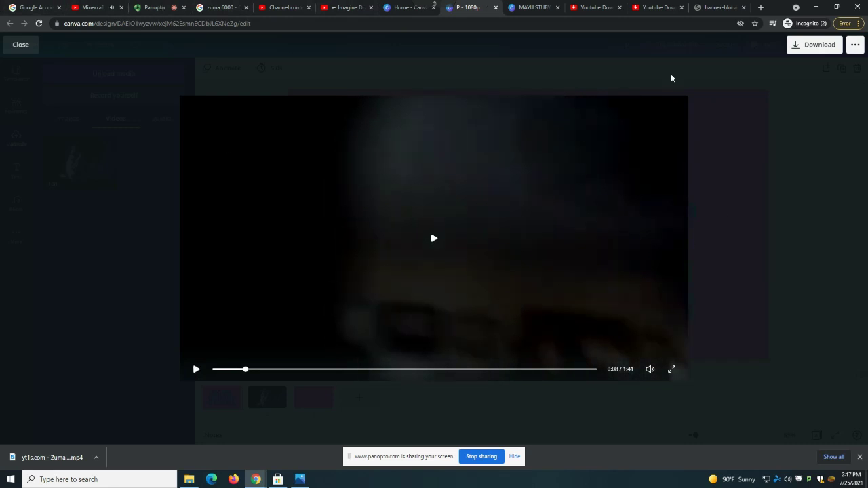
# Switch to the YT1s results for zuma 6000, open the second Zuma 6000 video in the first row, and close the advertising tab.
pyautogui.click(668, 8)
pyautogui.click(592, 8)
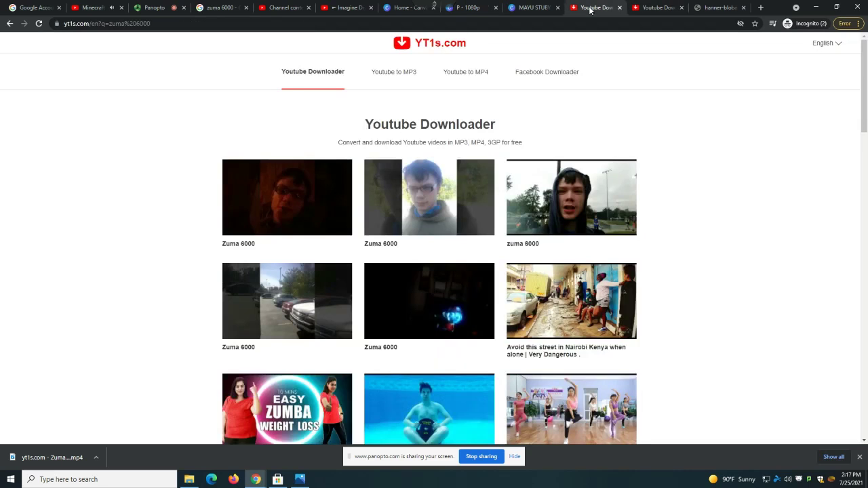
pyautogui.click(390, 246)
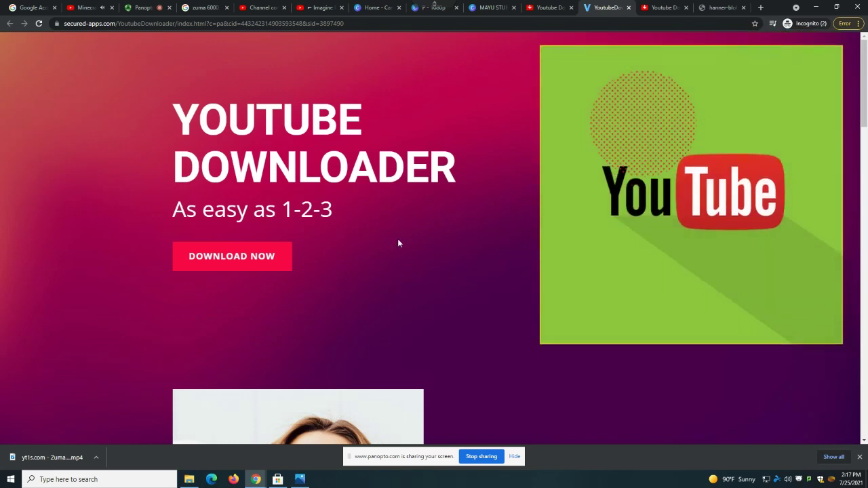
pyautogui.click(629, 8)
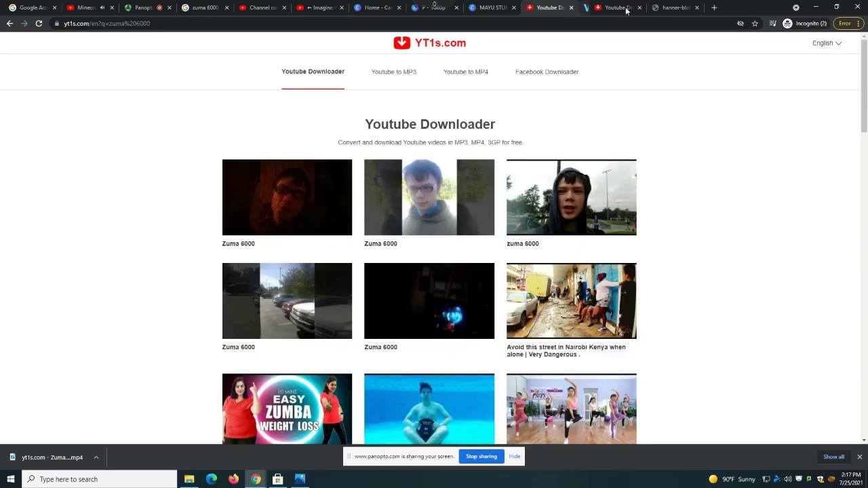
pyautogui.click(391, 245)
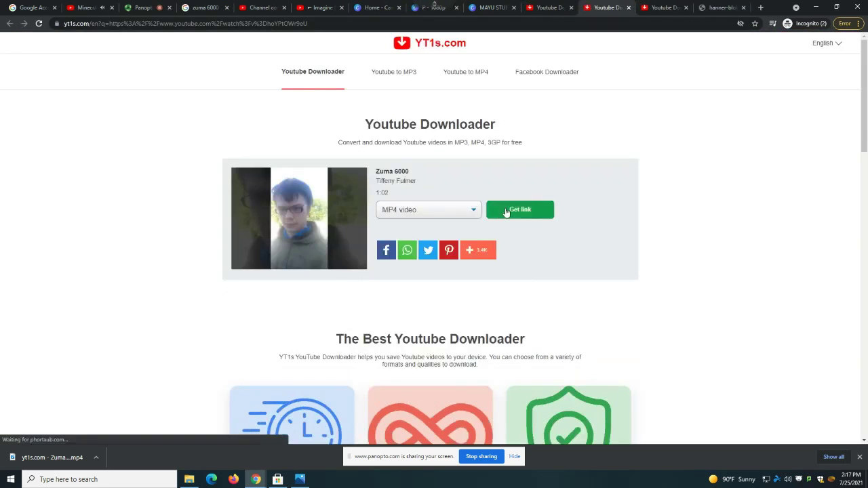
# Generate the MP4 link for the 1:02 Zuma 6000 video and download it, allowing the site's notifications.
pyautogui.click(509, 209)
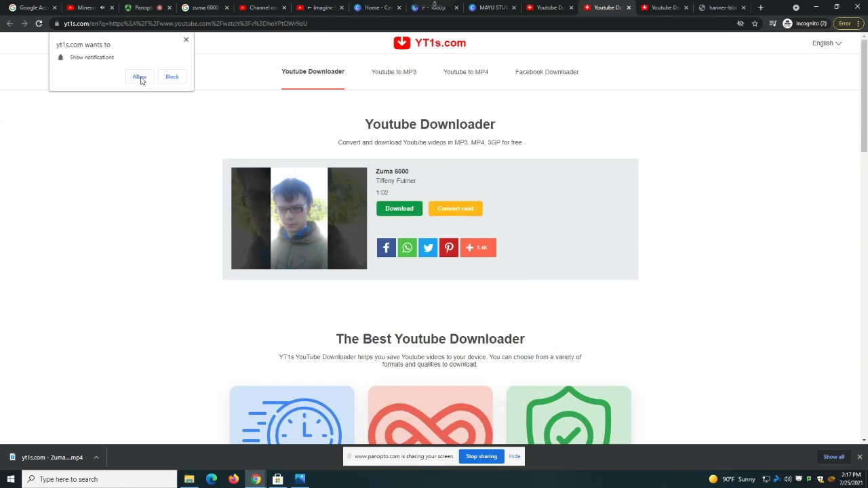
pyautogui.click(139, 77)
pyautogui.click(400, 210)
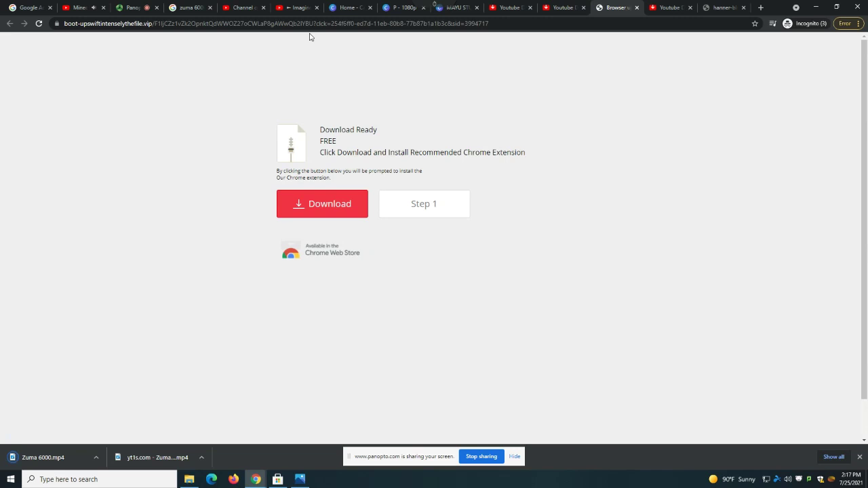
pyautogui.click(289, 10)
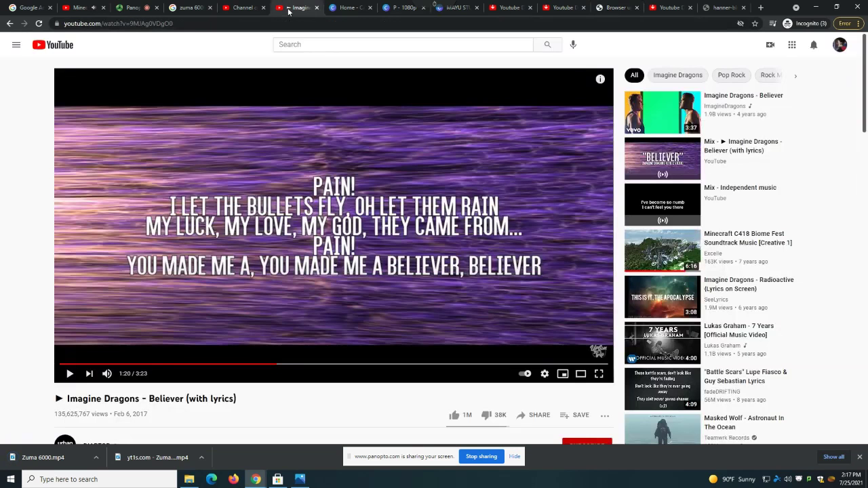
pyautogui.click(253, 7)
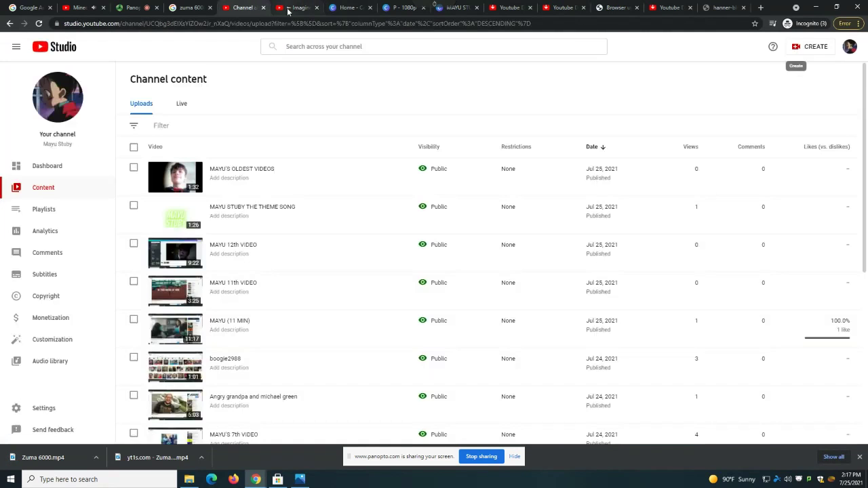
pyautogui.click(290, 10)
pyautogui.click(260, 9)
pyautogui.click(808, 47)
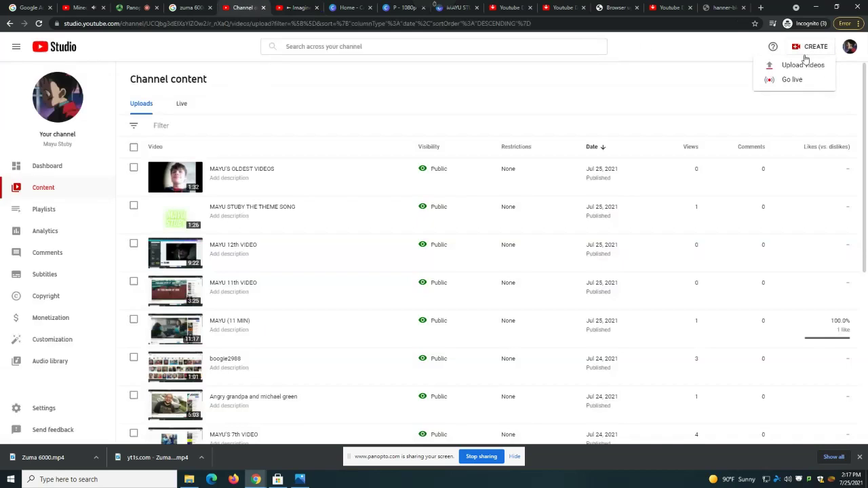
pyautogui.click(403, 9)
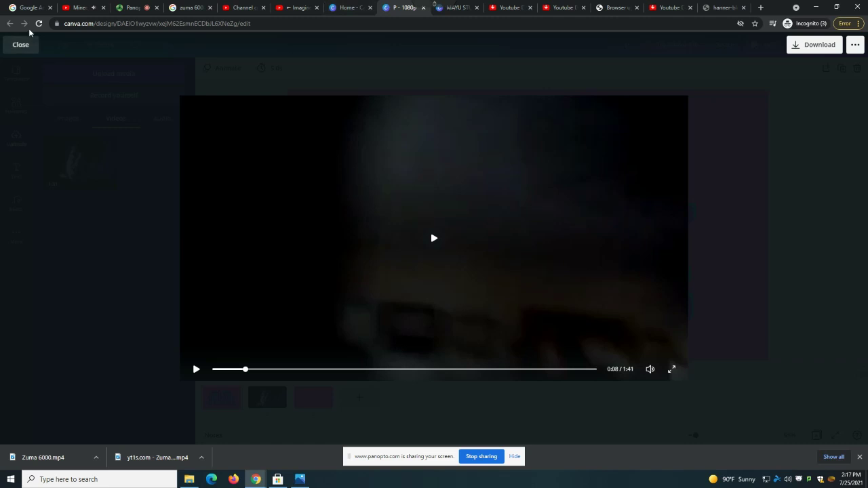
pyautogui.click(337, 9)
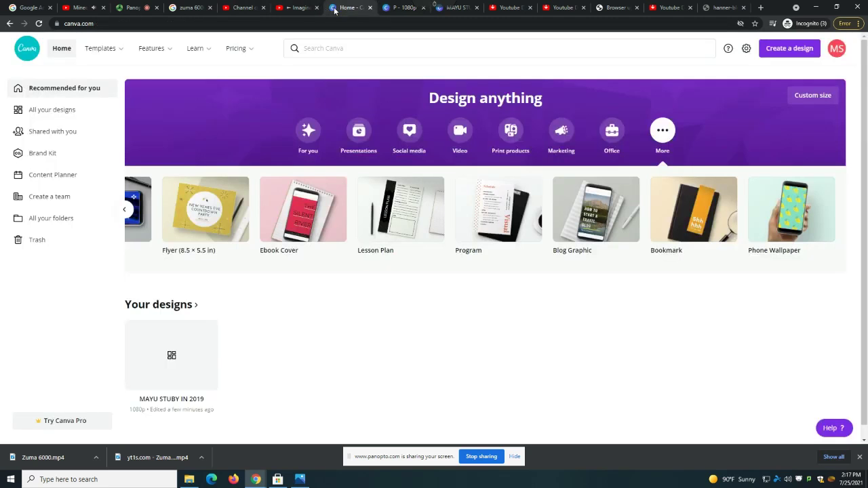
# Close the preview of the 1080p Canva design and the Imagine Dragons - Believer YouTube tab.
pyautogui.click(392, 10)
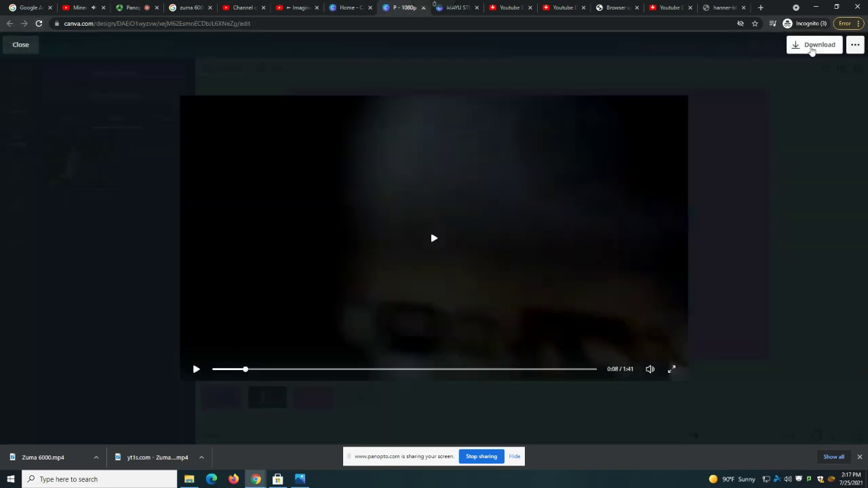
pyautogui.click(22, 46)
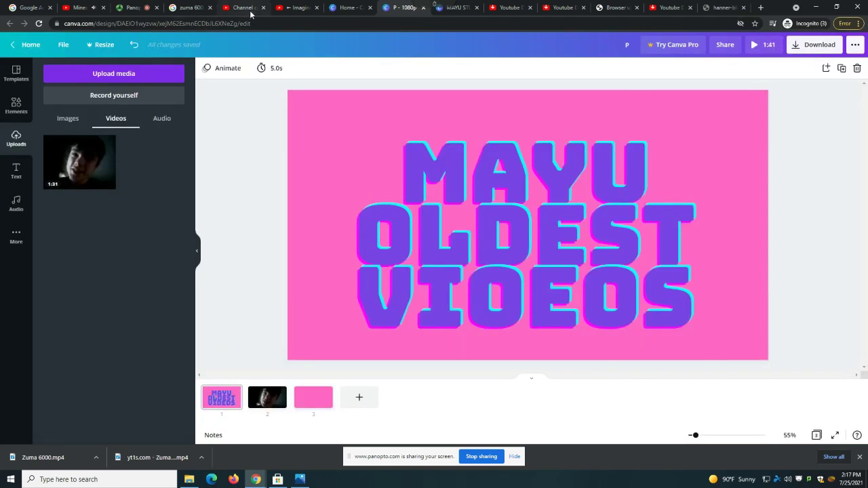
pyautogui.click(291, 8)
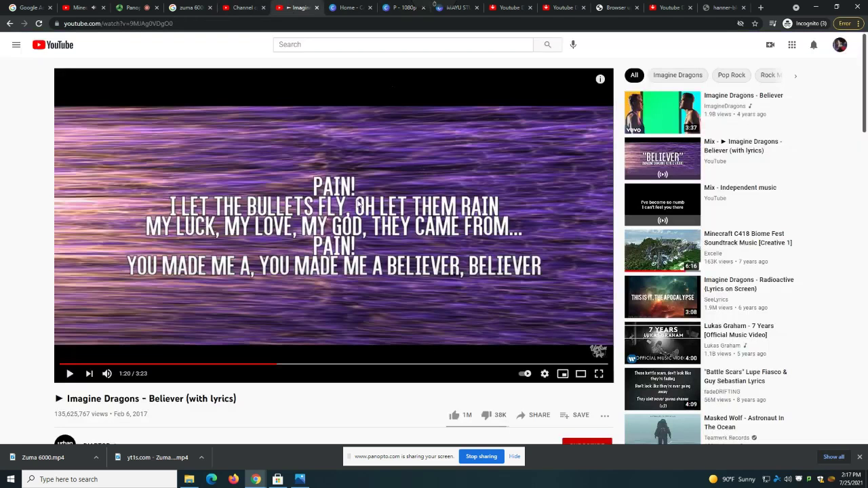
pyautogui.click(316, 9)
pyautogui.click(229, 8)
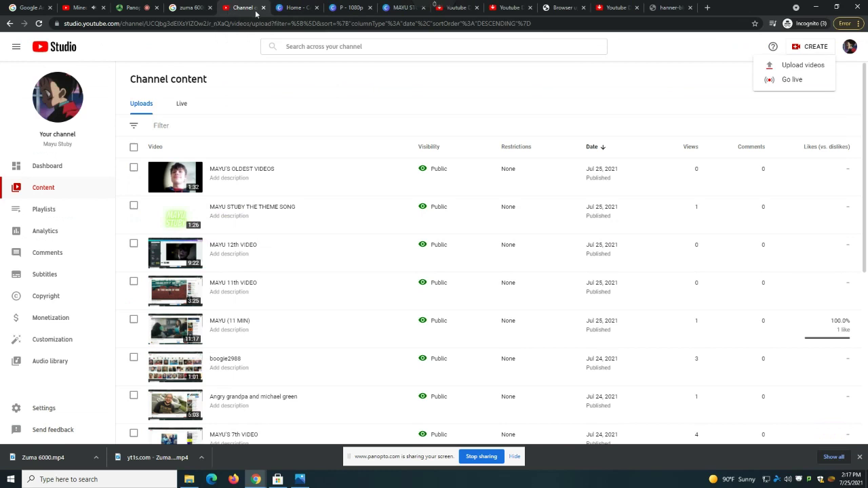
# Return to the 1080p Canva design and upload the newly downloaded Zuma 6000.mp4 from the device.
pyautogui.click(80, 8)
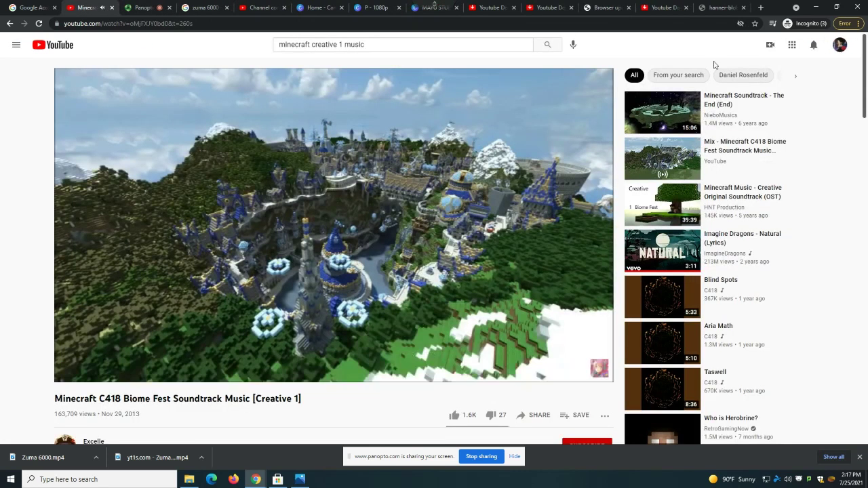
pyautogui.click(442, 12)
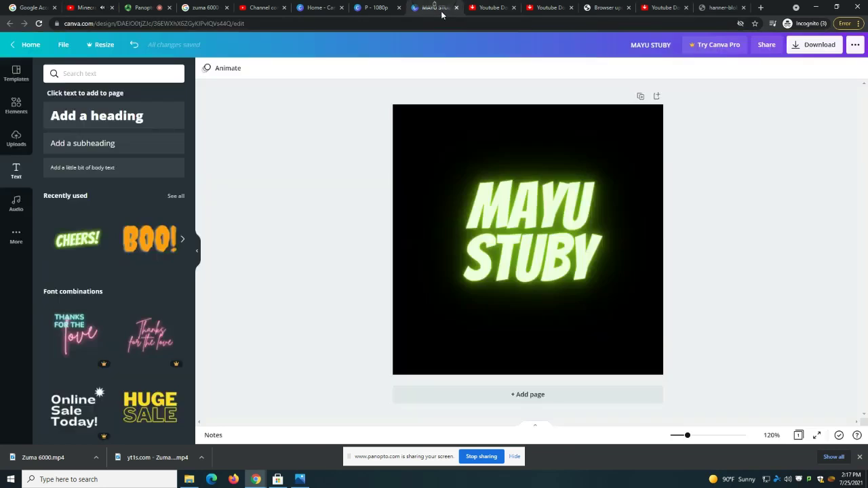
pyautogui.click(378, 12)
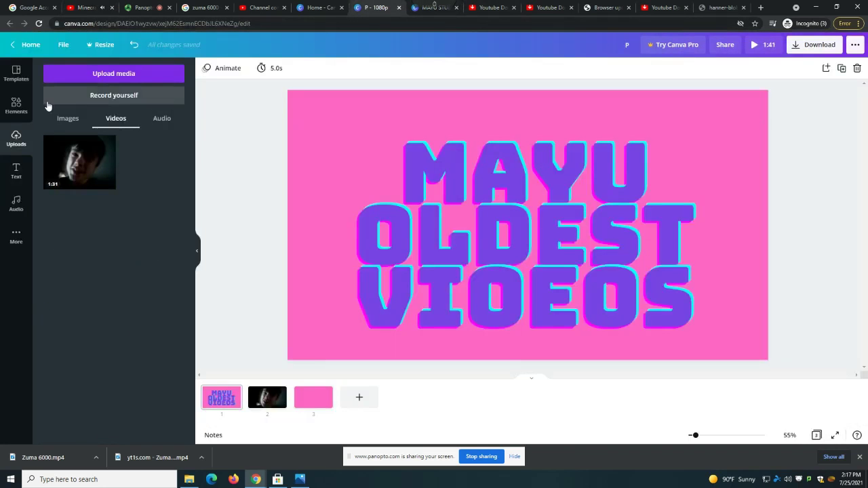
pyautogui.click(113, 74)
pyautogui.click(68, 123)
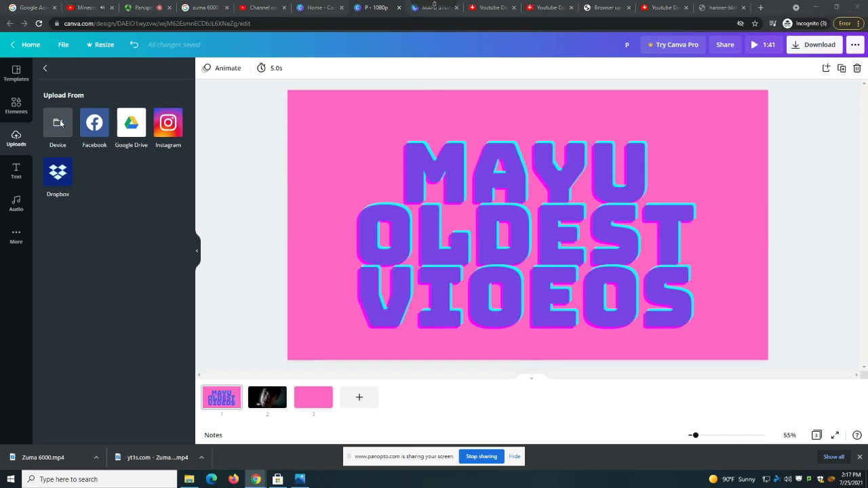
pyautogui.doubleClick(135, 81)
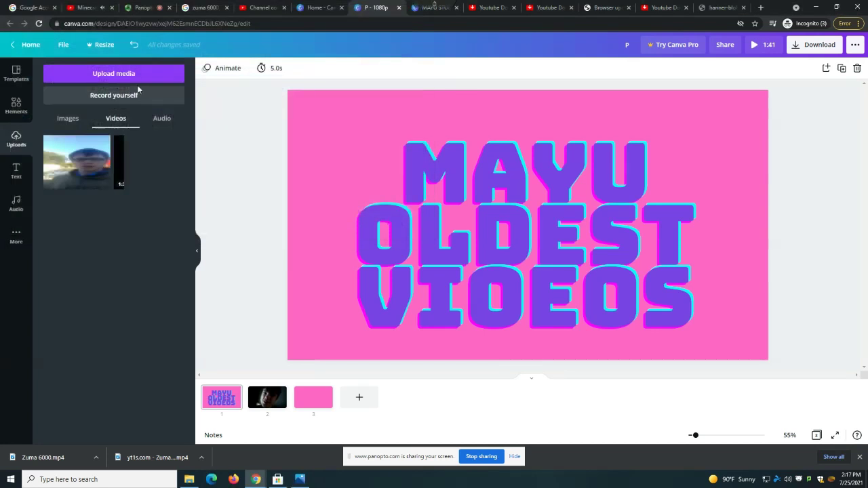